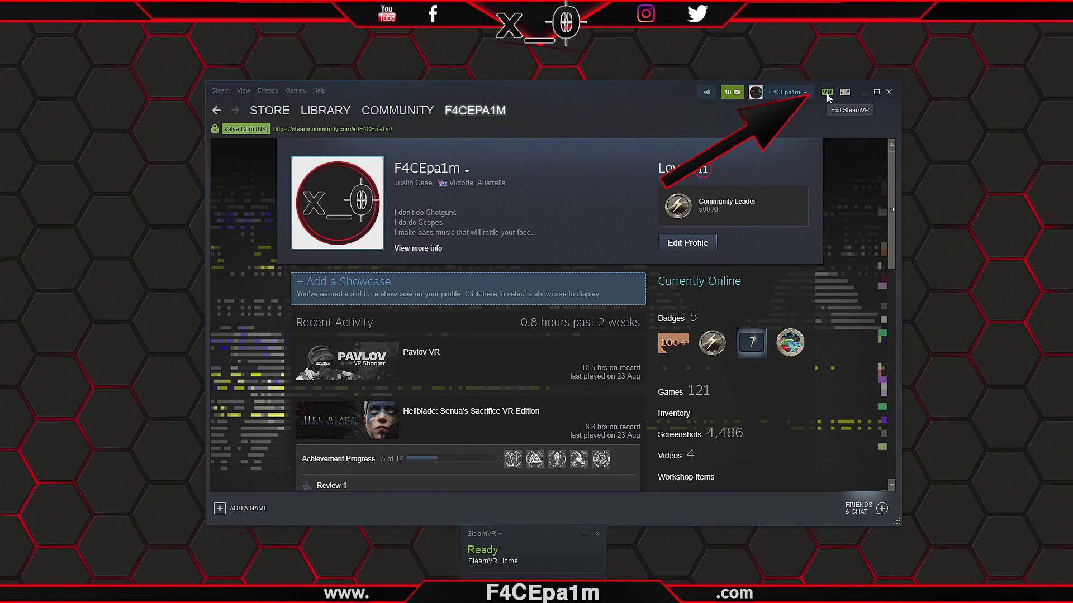
{"action": "left_click", "coordinate": [499, 536]}
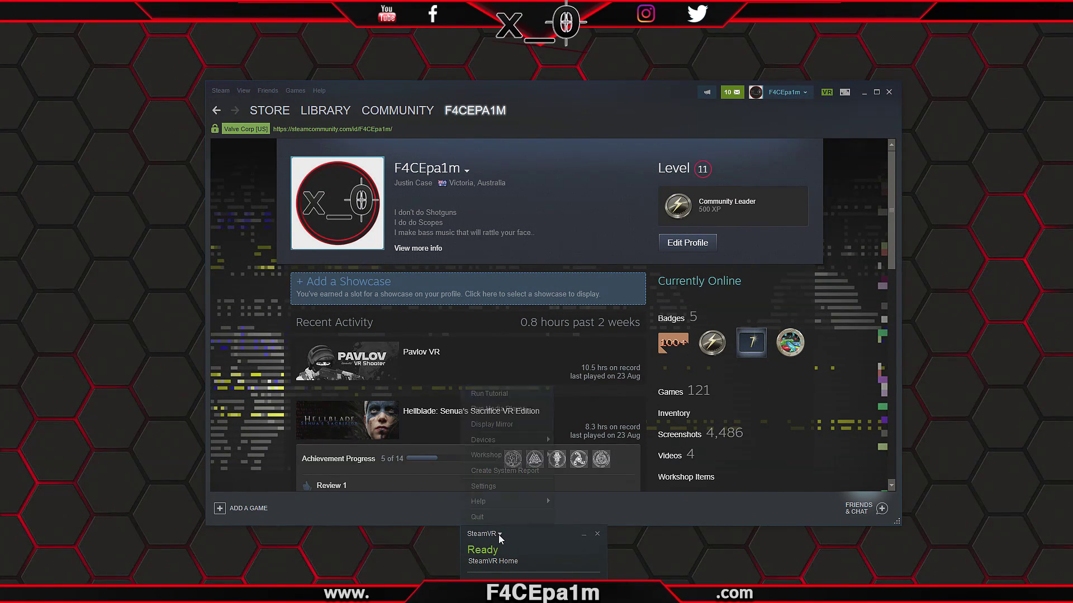
{"action": "left_click", "coordinate": [492, 424]}
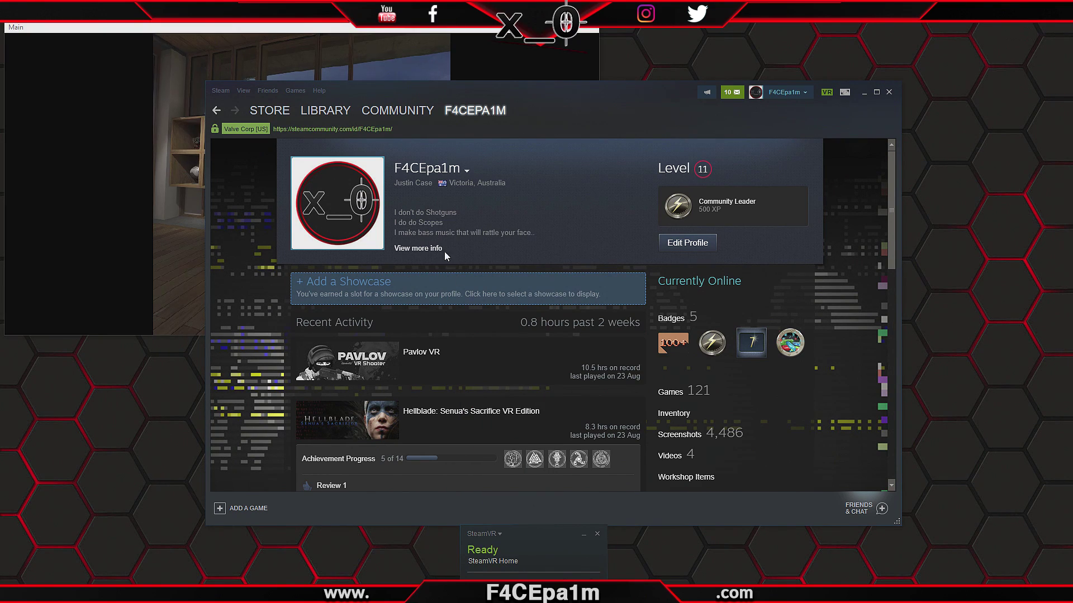
{"action": "left_click_drag", "start_coordinate": [150, 36], "coordinate": [409, 147]}
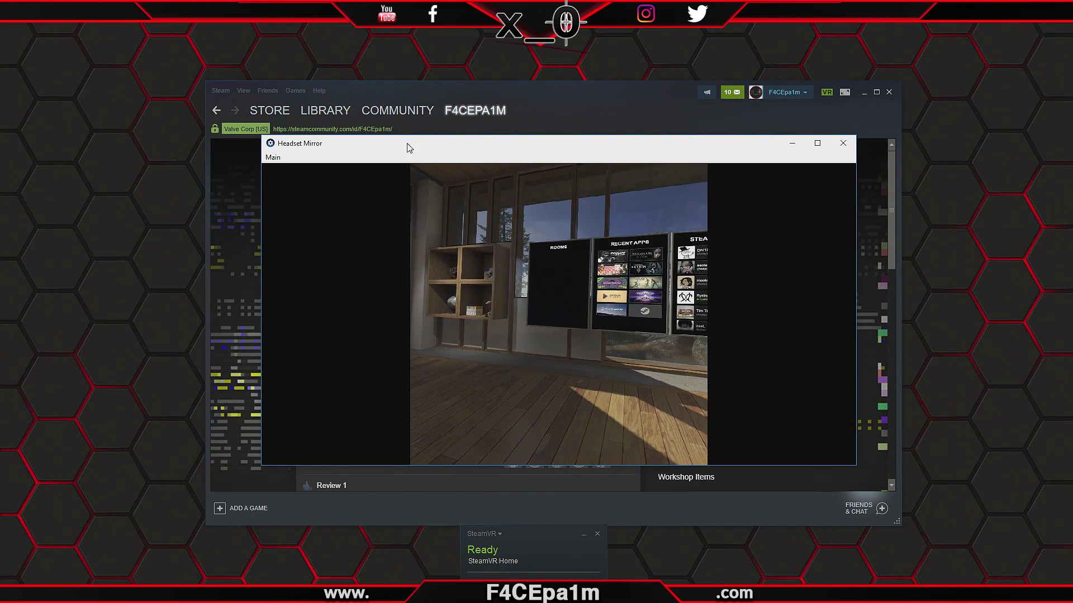
{"action": "left_click", "coordinate": [272, 159]}
{"action": "left_click", "coordinate": [331, 172]}
{"action": "left_click", "coordinate": [817, 143]}
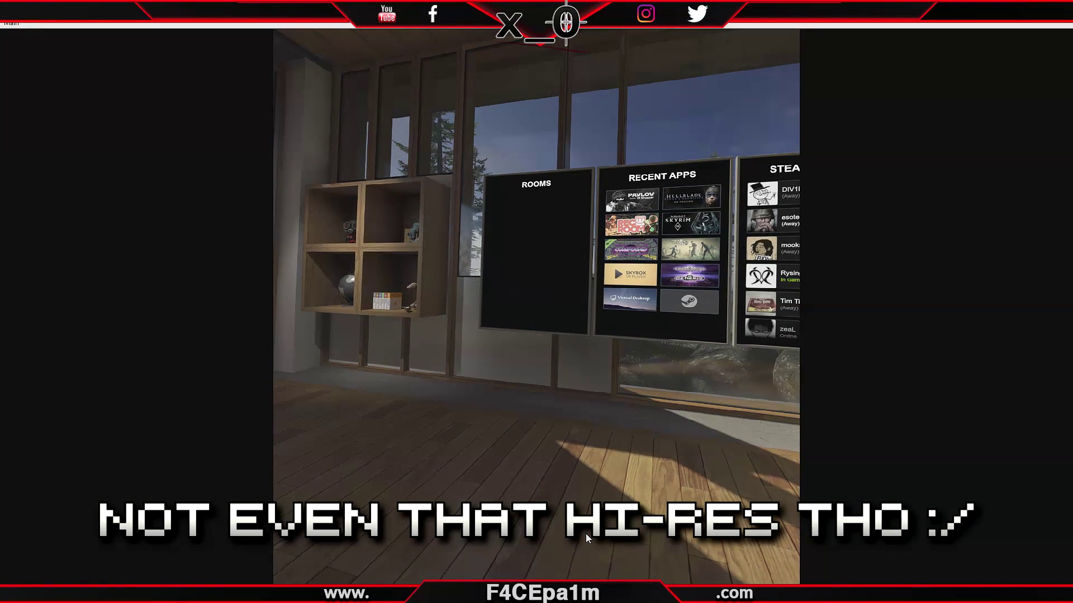
{"action": "left_click", "coordinate": [1009, 27]}
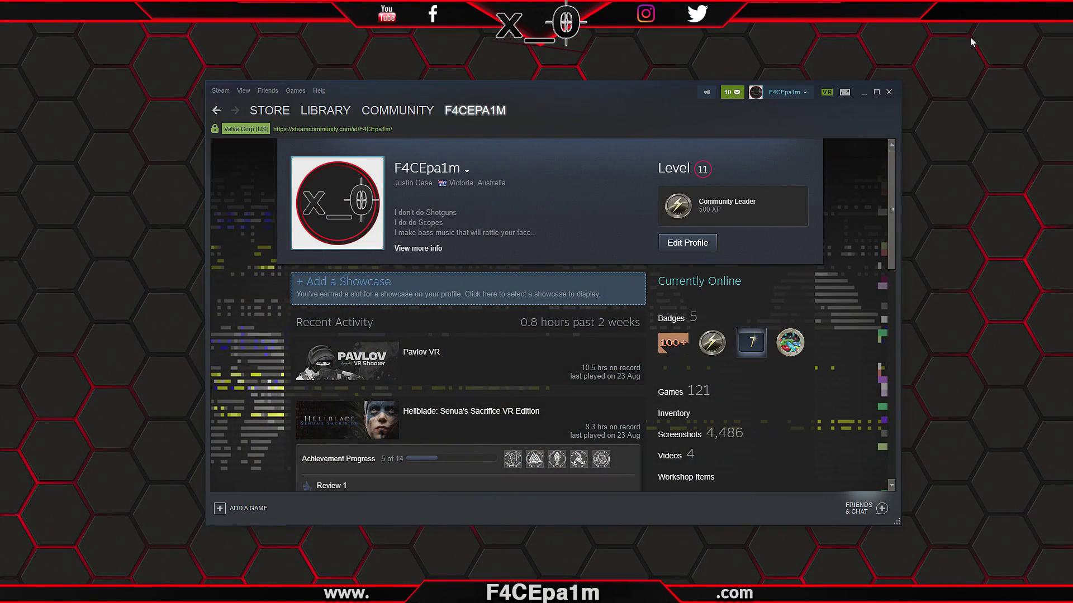
- Minimize Steam, browse to C:\Program Files\Oculus\Support\oculus-diagnostics and select OculusMirror
{"action": "left_click", "coordinate": [866, 94]}
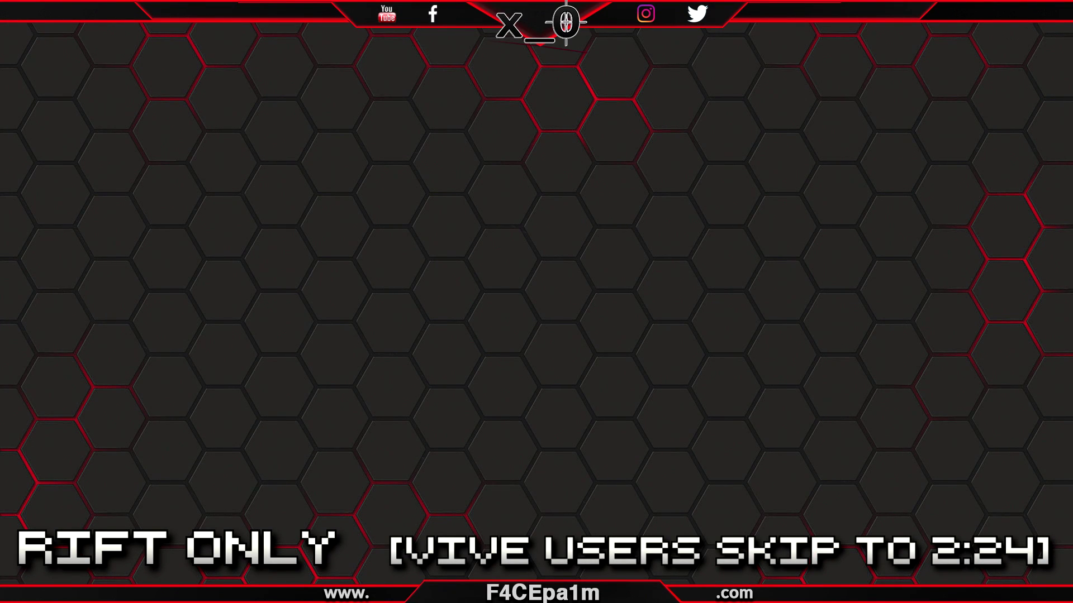
{"action": "key", "text": "super+e"}
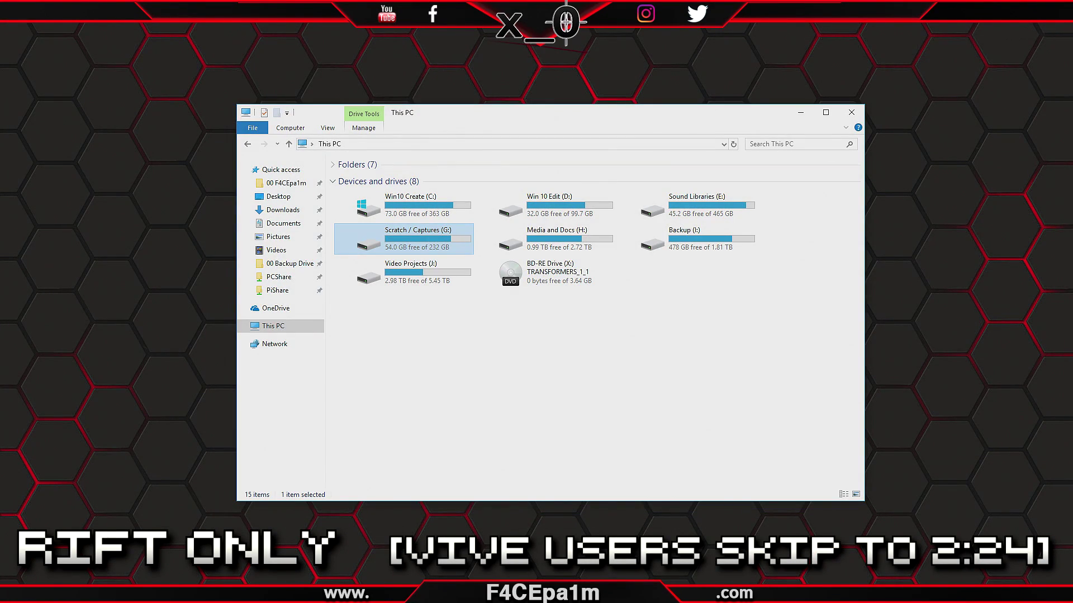
{"action": "left_click", "coordinate": [438, 217]}
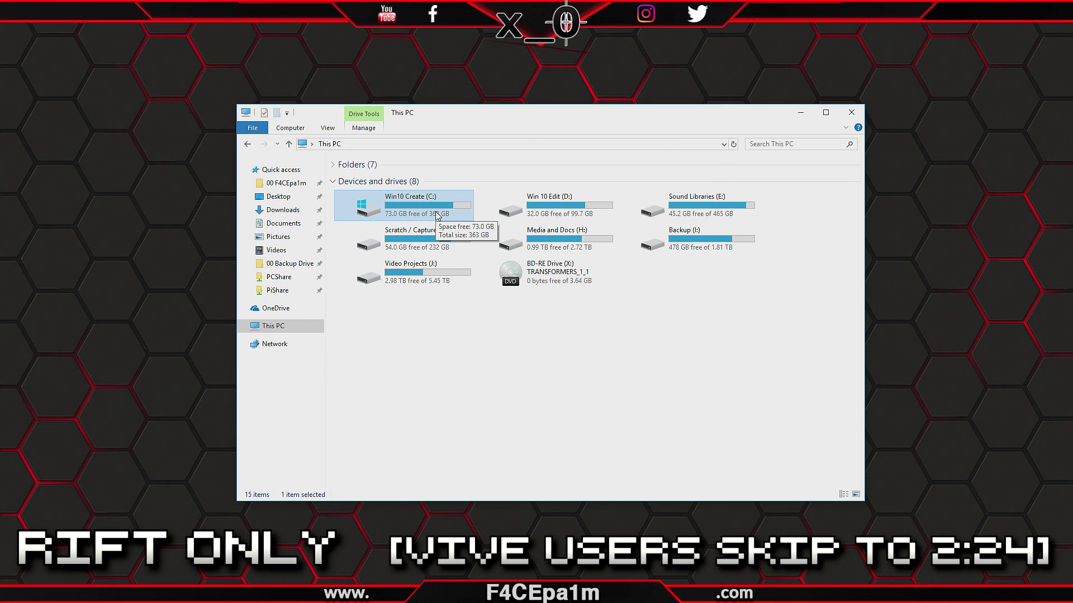
{"action": "double_click", "coordinate": [438, 217]}
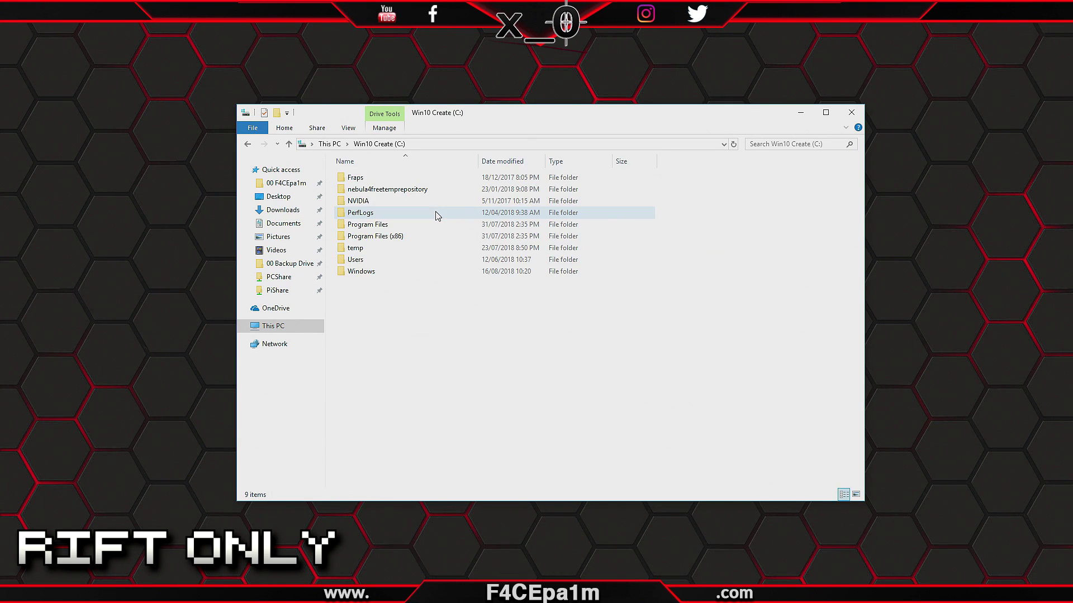
{"action": "double_click", "coordinate": [390, 228]}
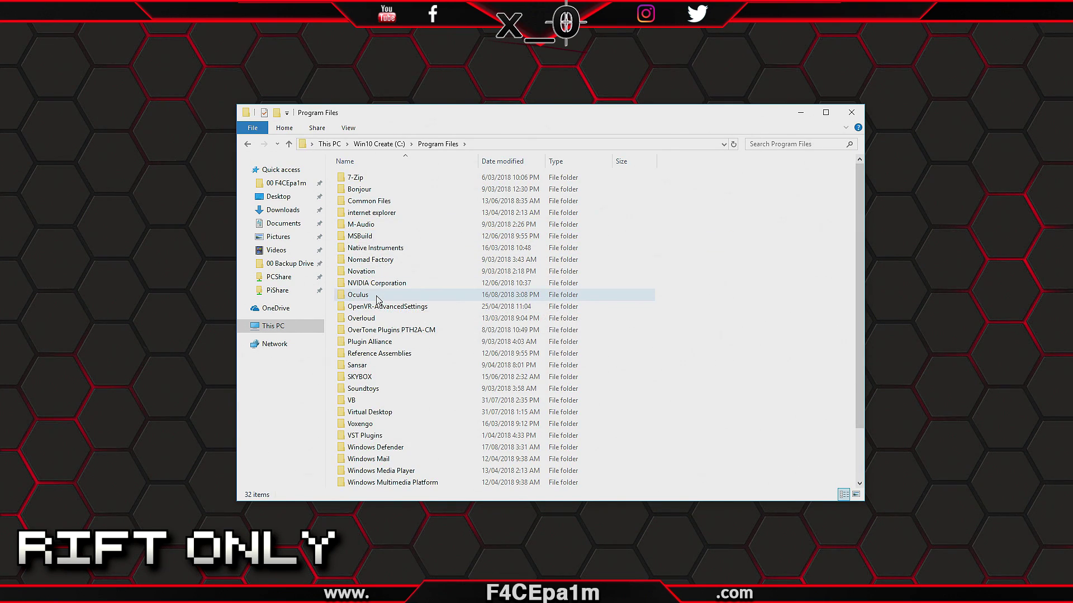
{"action": "double_click", "coordinate": [376, 295]}
{"action": "double_click", "coordinate": [384, 246]}
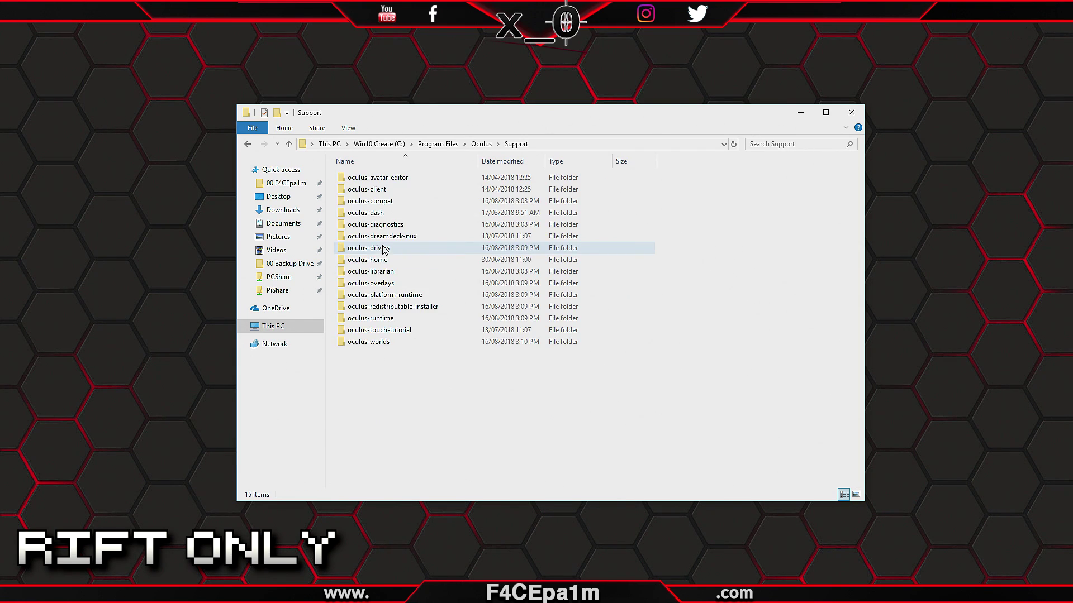
{"action": "double_click", "coordinate": [390, 225]}
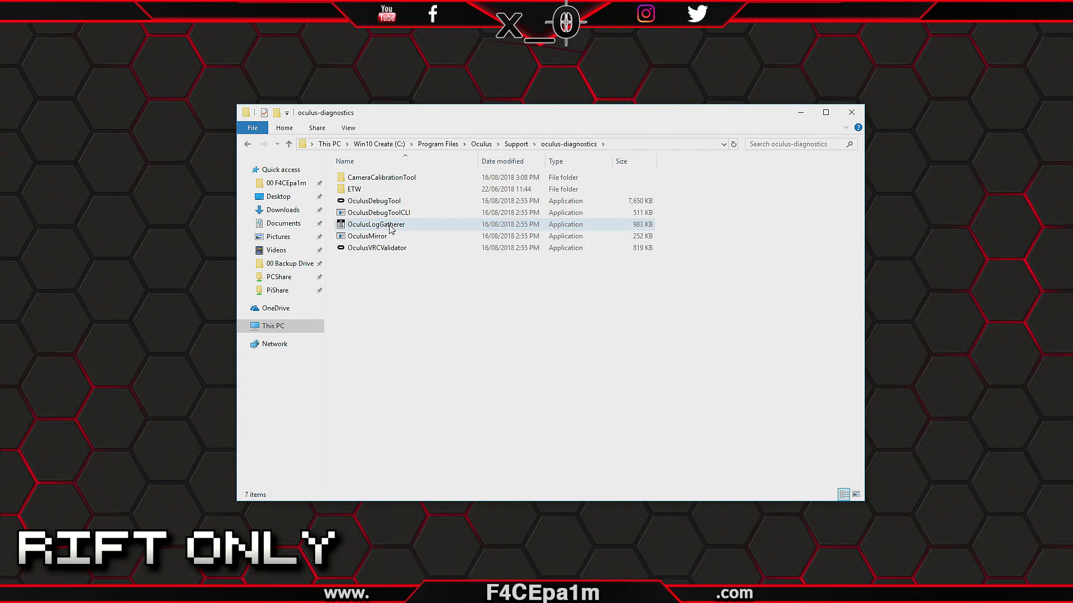
{"action": "left_click", "coordinate": [387, 239]}
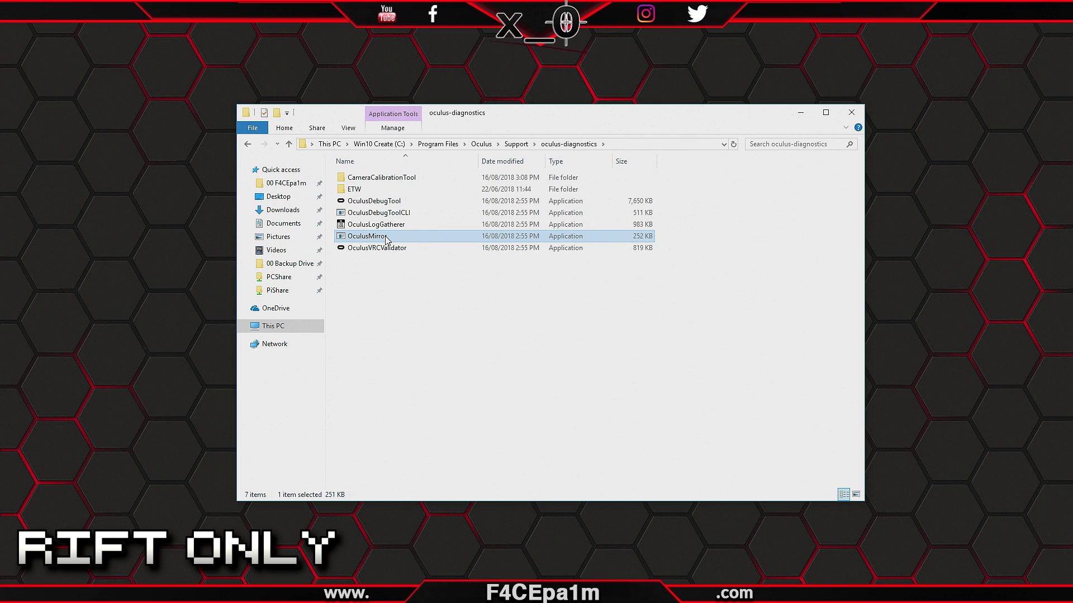
- Create a desktop shortcut to the OculusMirror application
{"action": "right_click", "coordinate": [386, 240]}
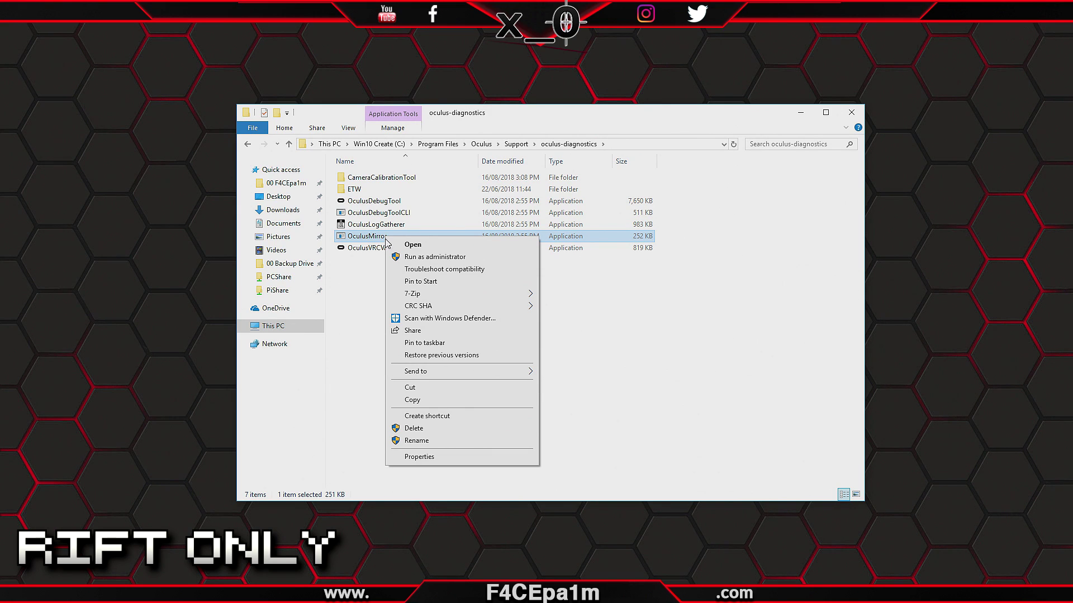
{"action": "left_click", "coordinate": [465, 416]}
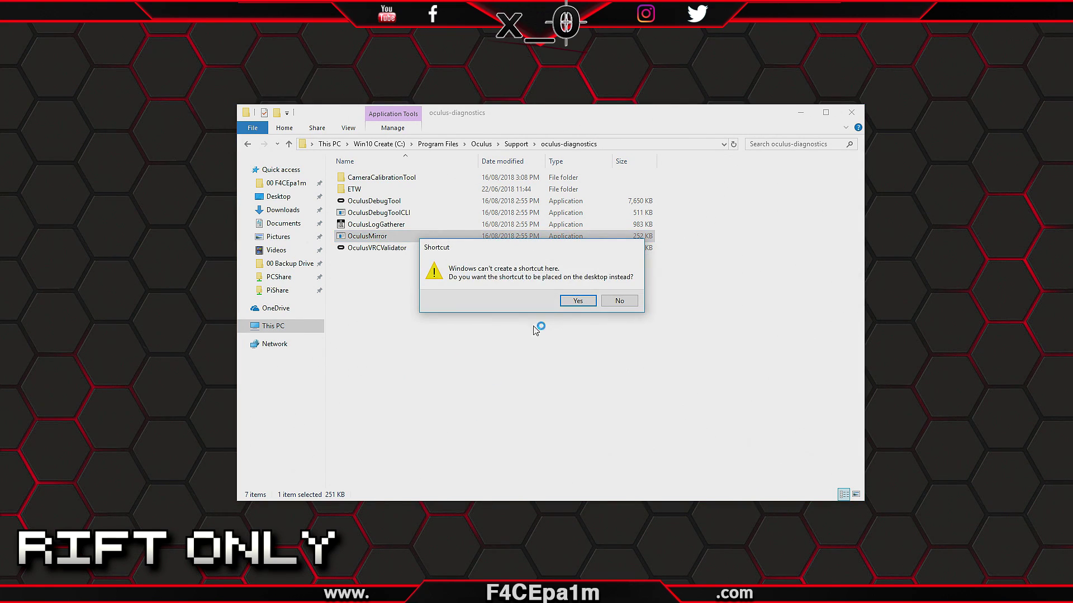
{"action": "left_click", "coordinate": [567, 305]}
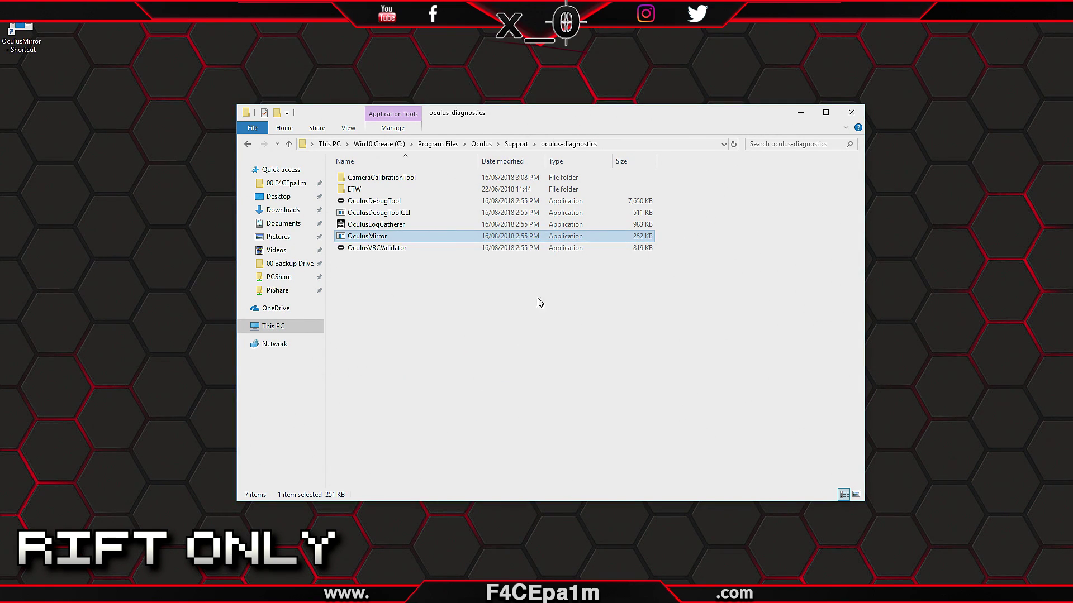
- Append --Size 1920 1080 to the shortcut's target, save it, and launch OculusMirror
{"action": "right_click", "coordinate": [25, 52]}
{"action": "left_click", "coordinate": [88, 273]}
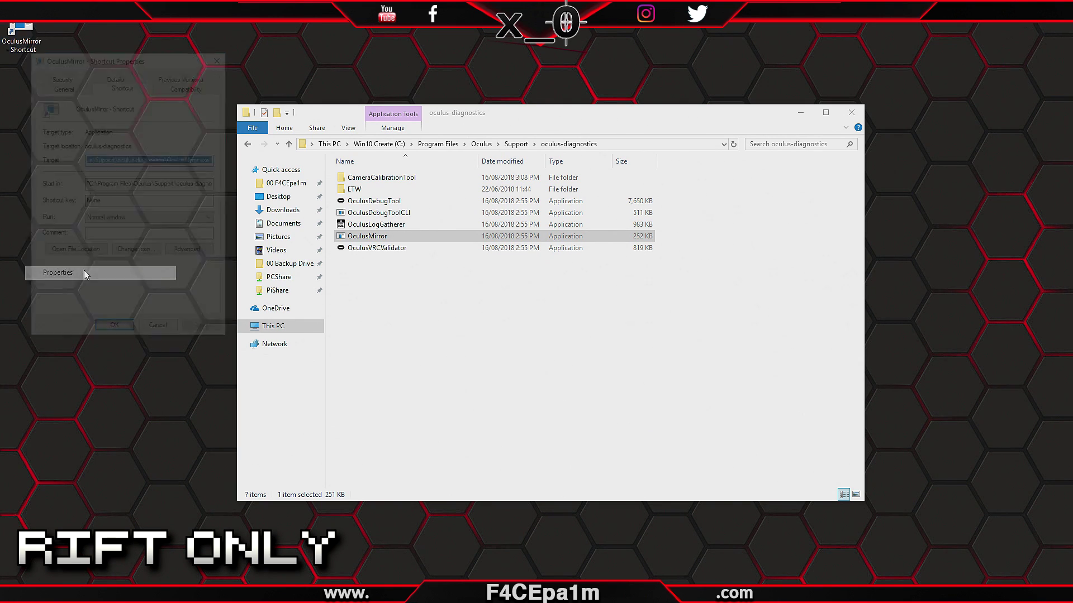
{"action": "left_click_drag", "start_coordinate": [117, 159], "coordinate": [211, 159]}
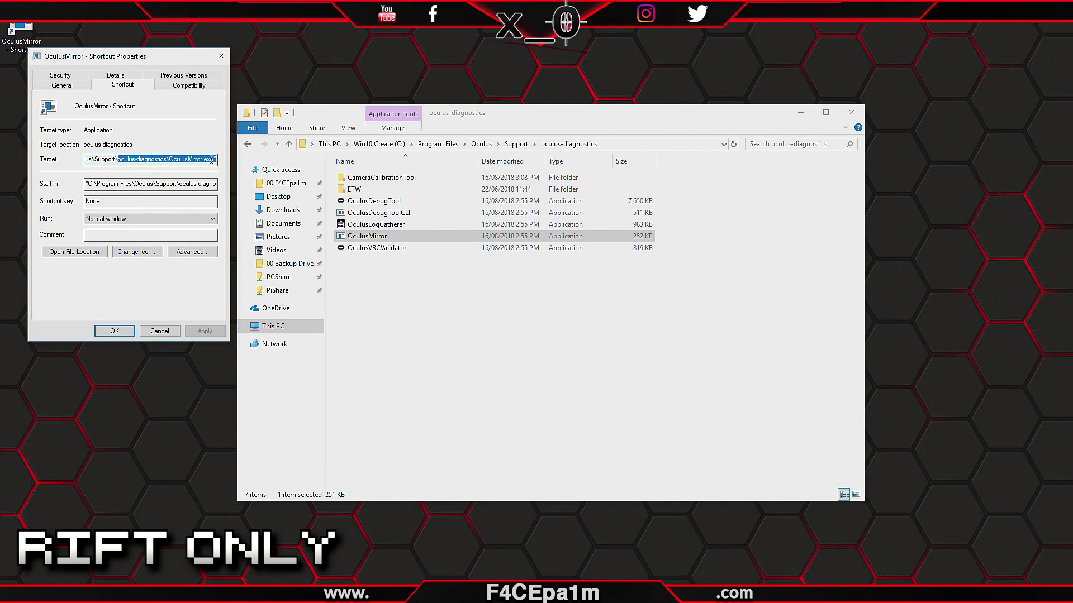
{"action": "left_click", "coordinate": [215, 160]}
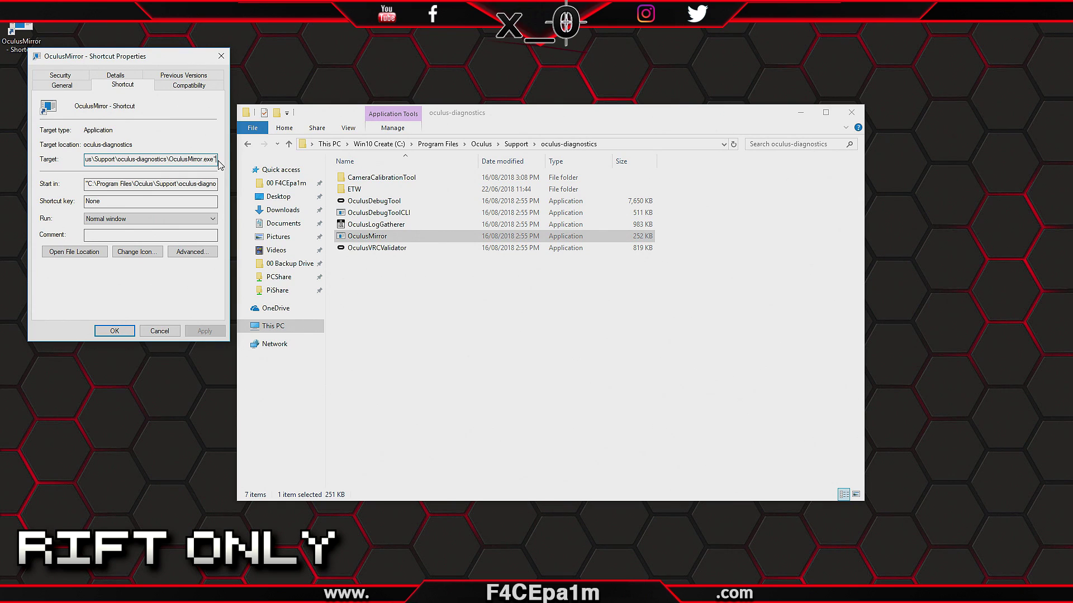
{"action": "type", "text": "--Size"}
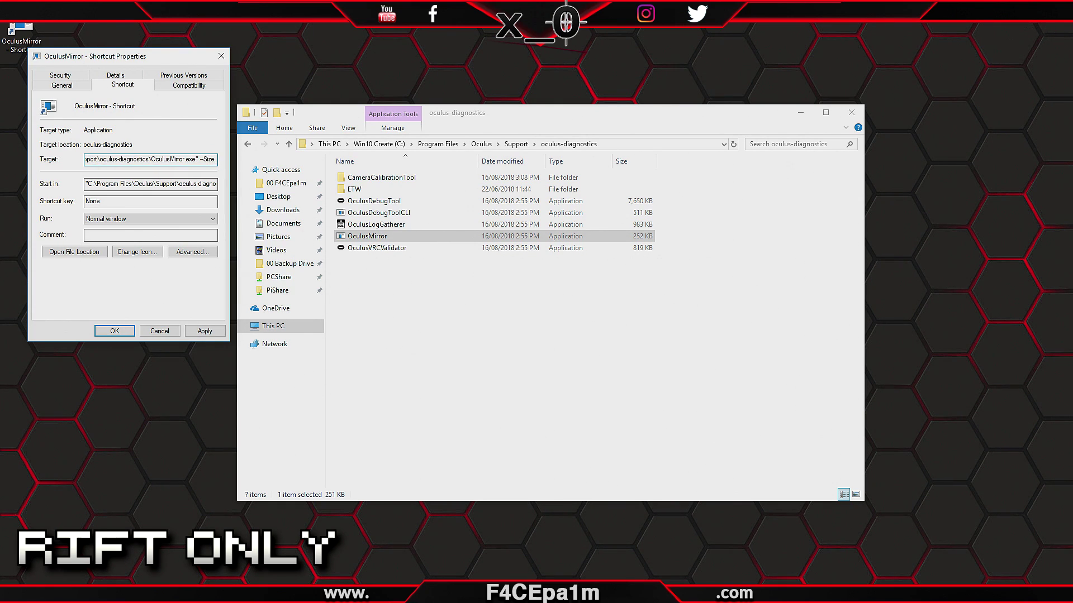
{"action": "type", "text": " 1920 1080"}
{"action": "left_click", "coordinate": [114, 331]}
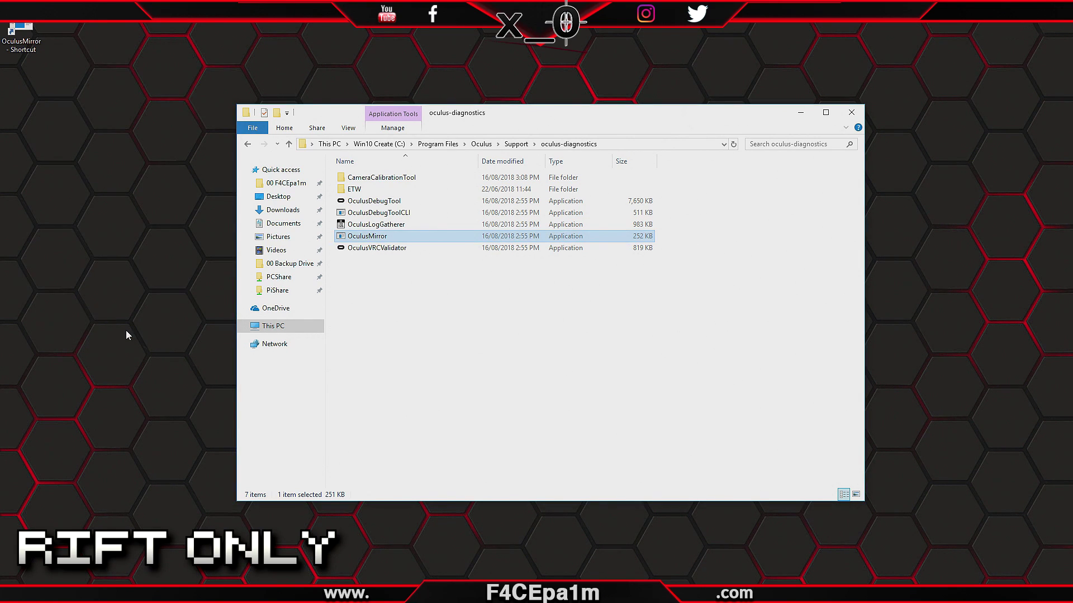
{"action": "double_click", "coordinate": [37, 29]}
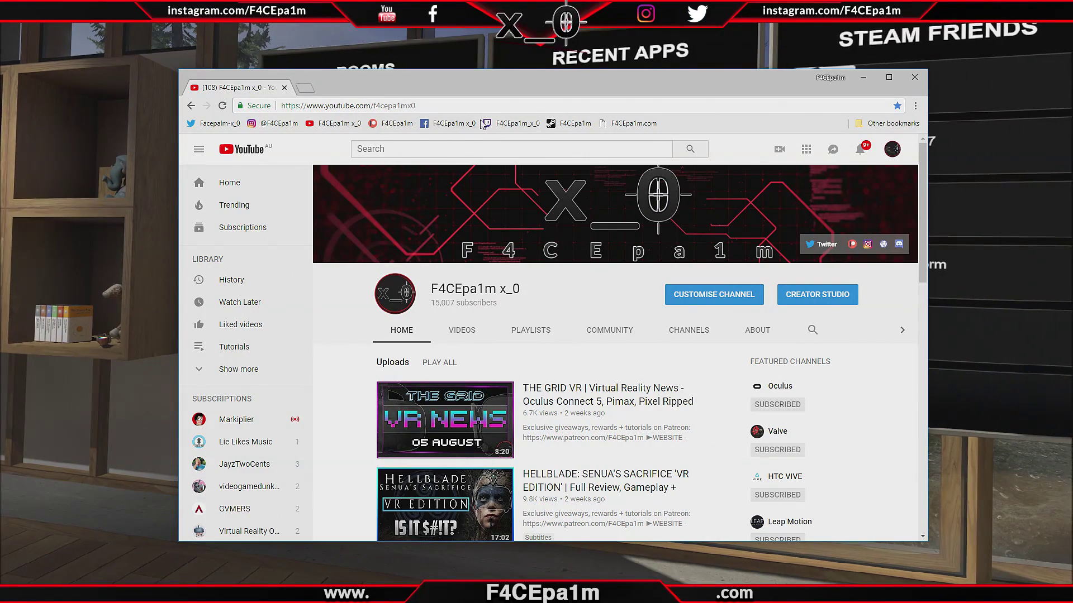
- Search Google for 'obs', visit the Open Broadcaster Software home page, then close Chrome
{"action": "left_click", "coordinate": [488, 106]}
{"action": "type", "text": "obs"}
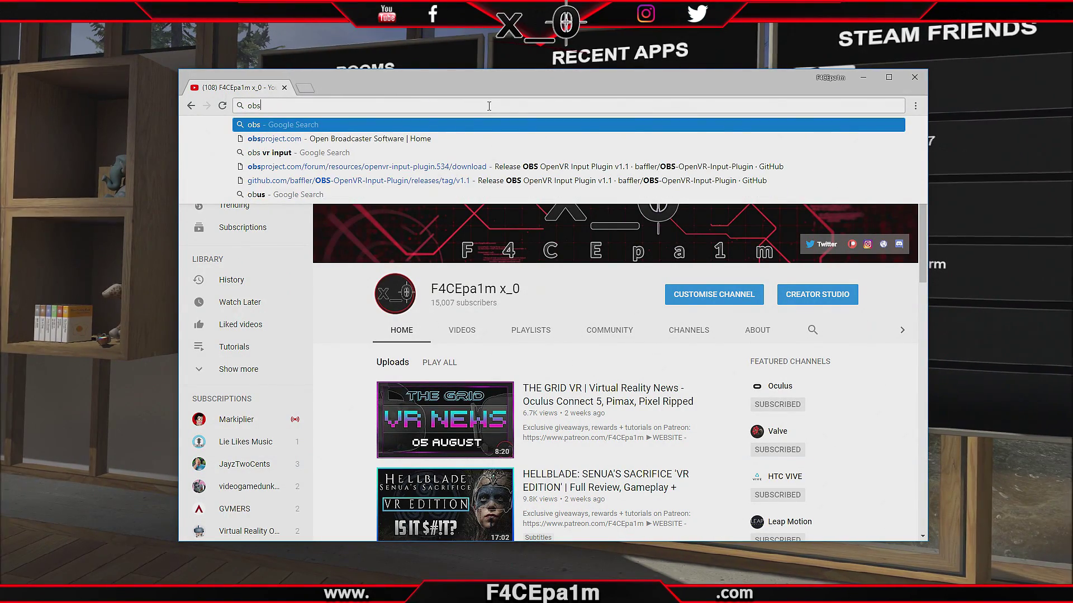
{"action": "key", "text": "Return"}
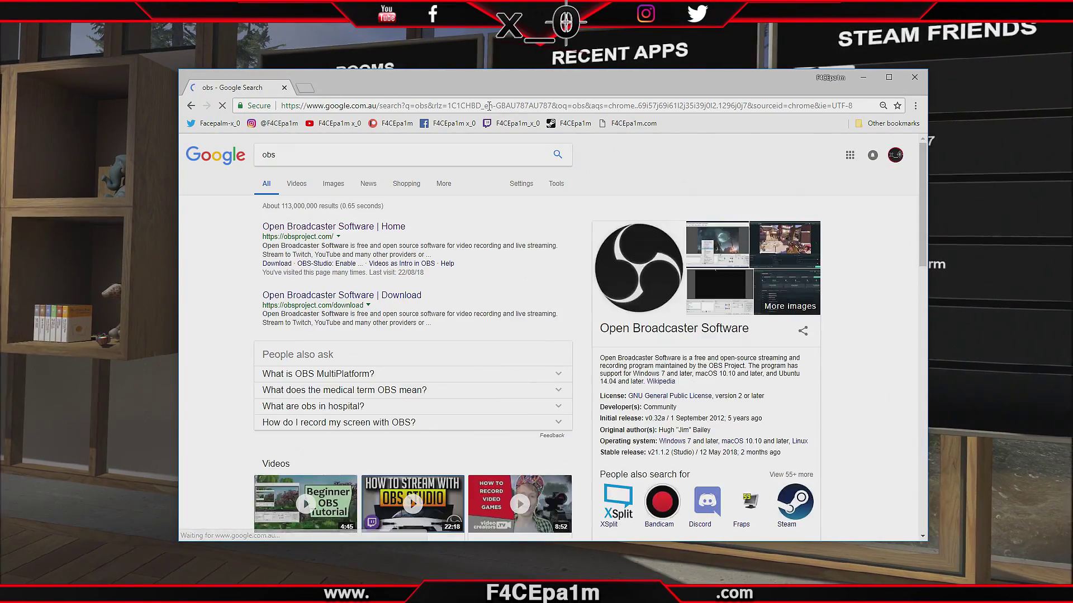
{"action": "left_click", "coordinate": [323, 227]}
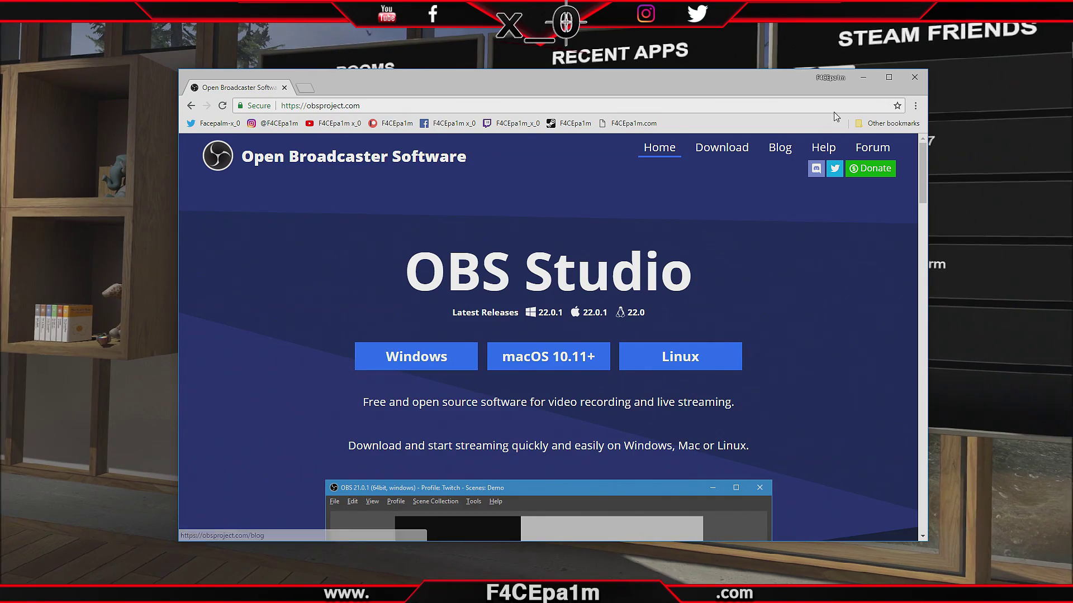
{"action": "left_click", "coordinate": [914, 80]}
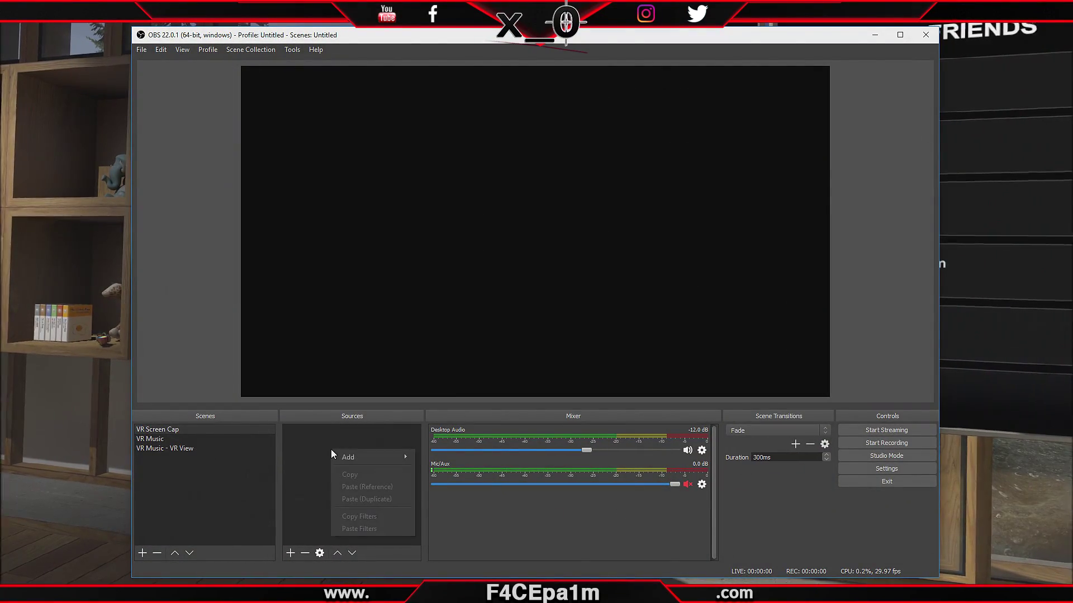
- Add a Display Capture source on Display 0 (1920x1080) with cursor capture off
{"action": "right_click", "coordinate": [331, 454]}
{"action": "mouse_move", "coordinate": [370, 456]}
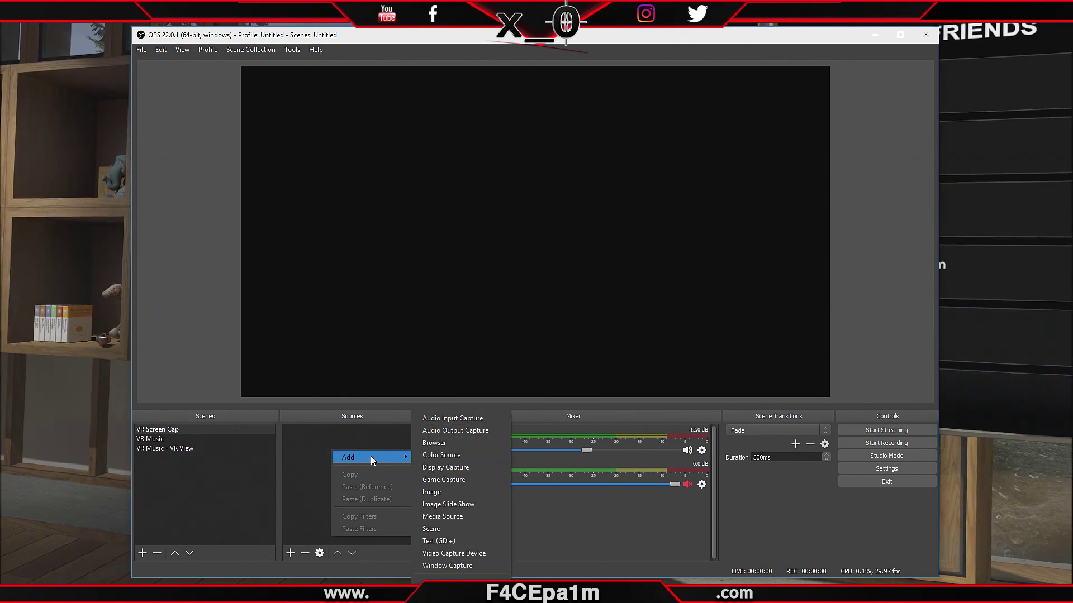
{"action": "left_click", "coordinate": [461, 467]}
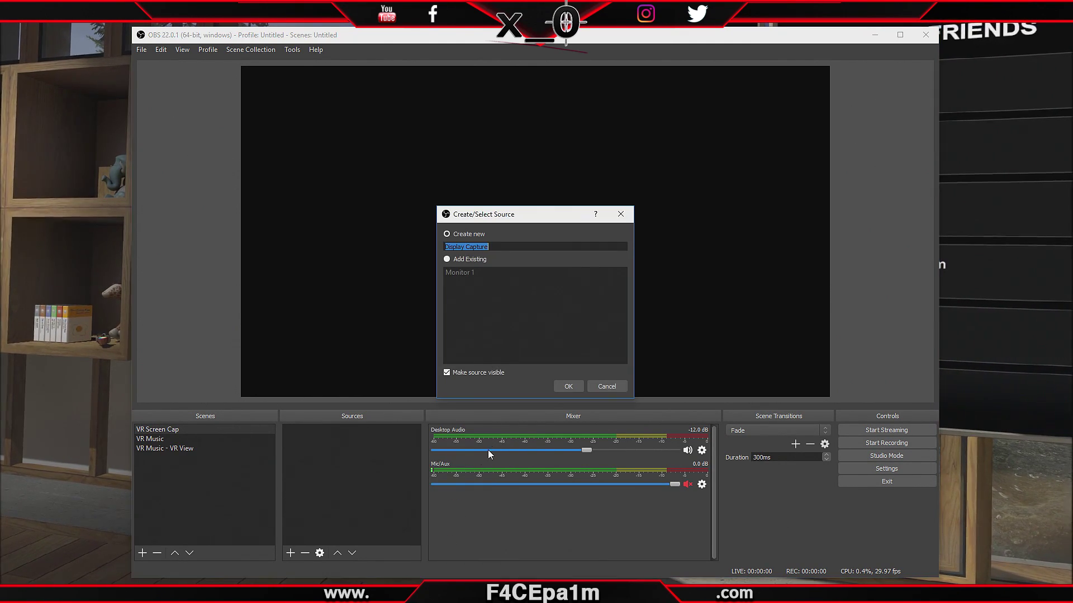
{"action": "left_click", "coordinate": [573, 387]}
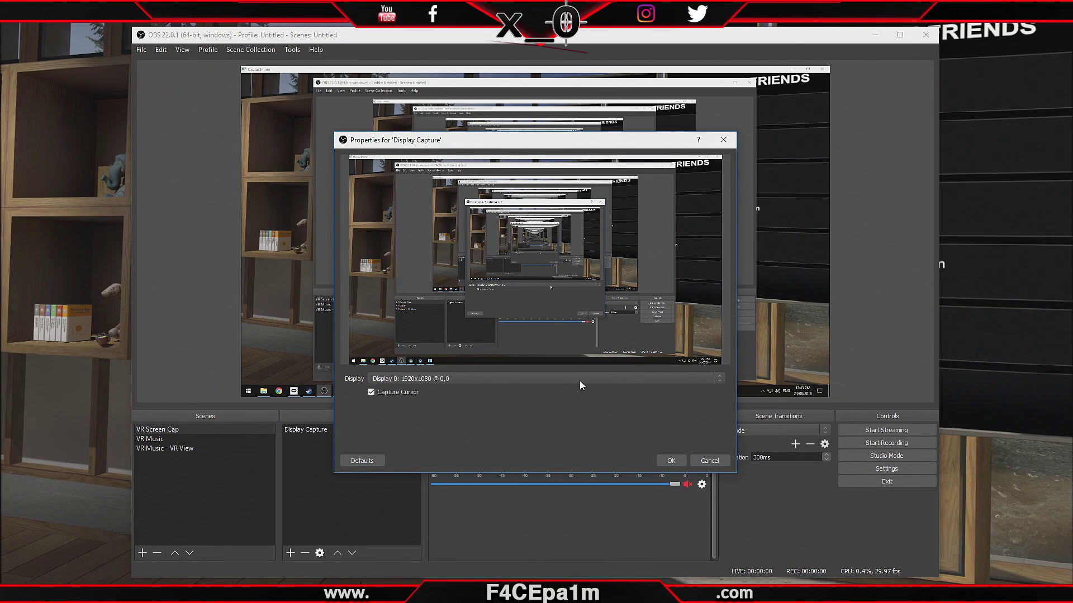
{"action": "left_click", "coordinate": [578, 381]}
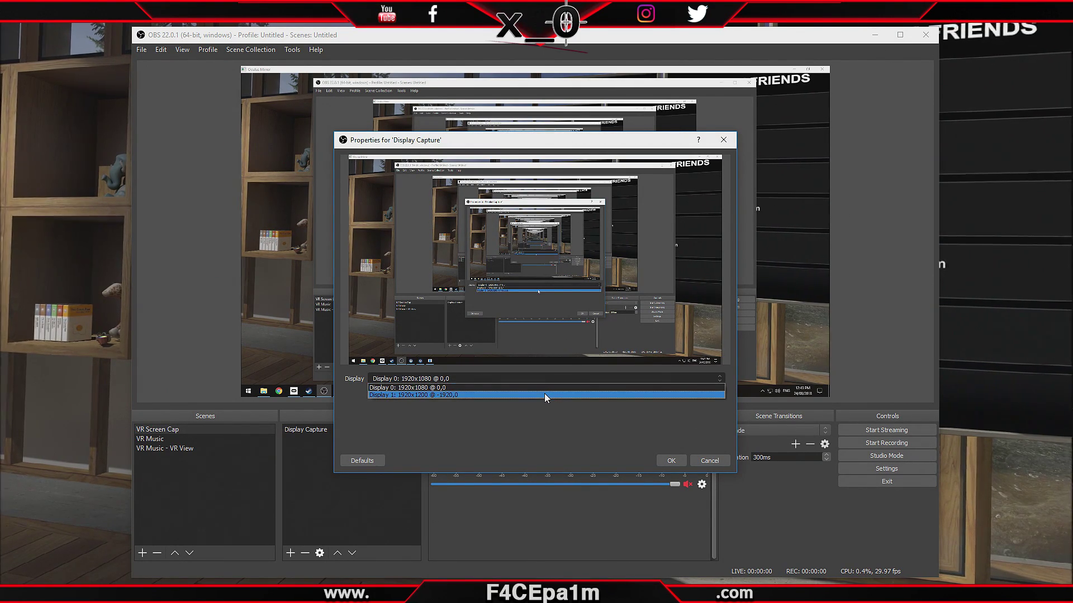
{"action": "left_click", "coordinate": [478, 387]}
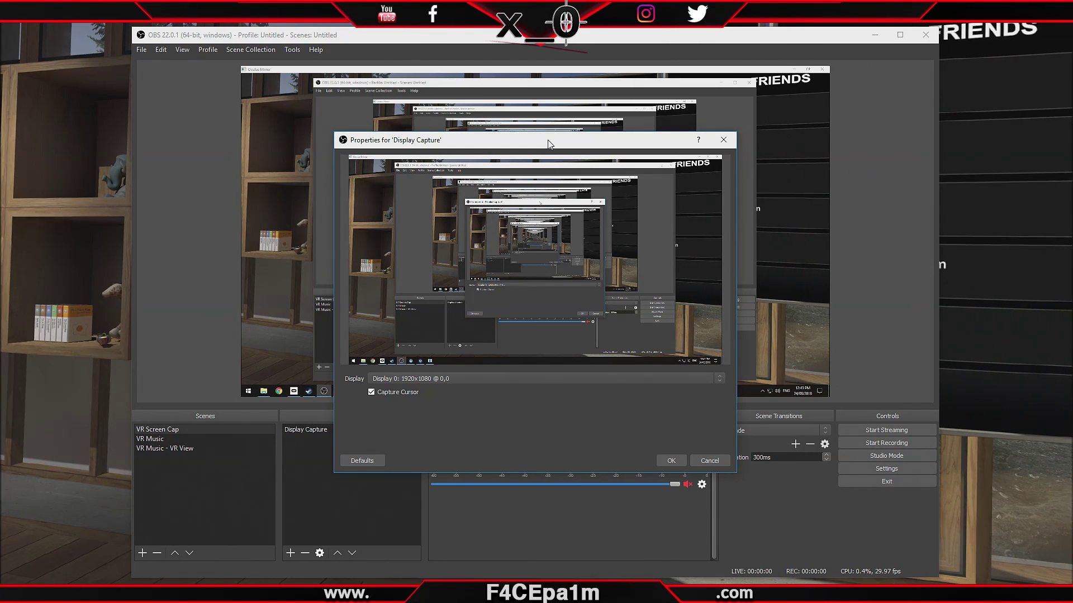
{"action": "mouse_move", "coordinate": [548, 143]}
{"action": "left_mouse_down"}
{"action": "mouse_move", "coordinate": [534, 145]}
{"action": "mouse_move", "coordinate": [568, 148]}
{"action": "mouse_move", "coordinate": [555, 150]}
{"action": "left_mouse_up"}
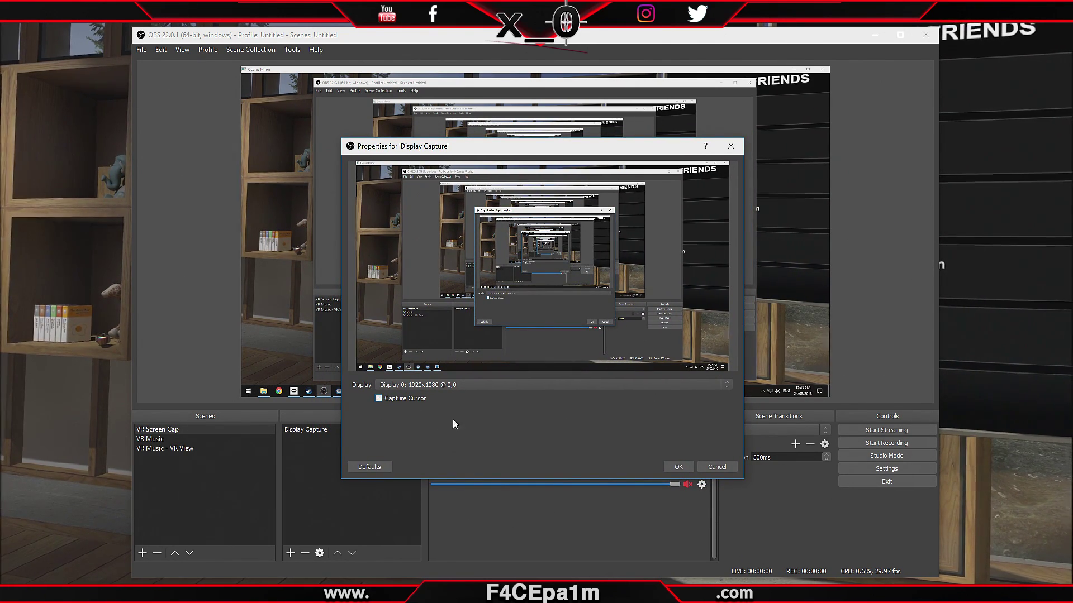
{"action": "left_click", "coordinate": [679, 467]}
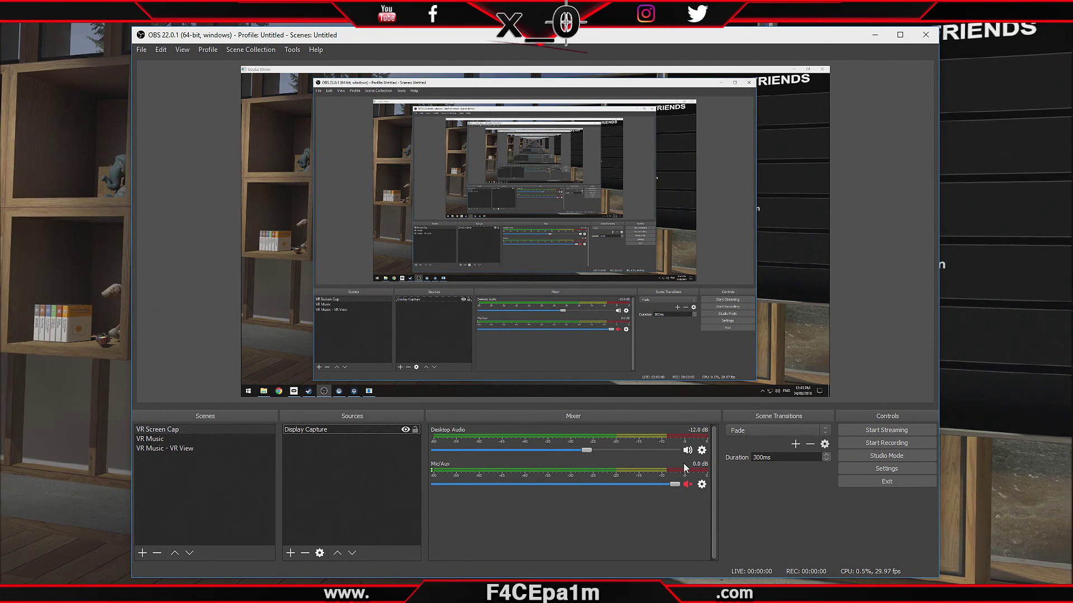
{"action": "left_click", "coordinate": [872, 469]}
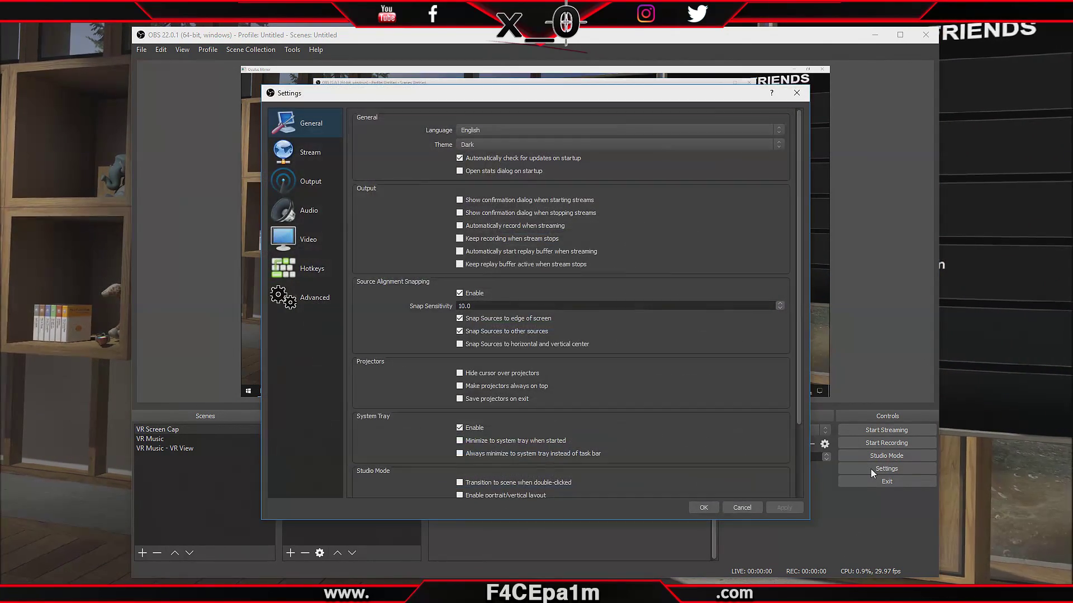
- Open the Output settings and check the recording path, leaving it at G:/
{"action": "left_click", "coordinate": [327, 186]}
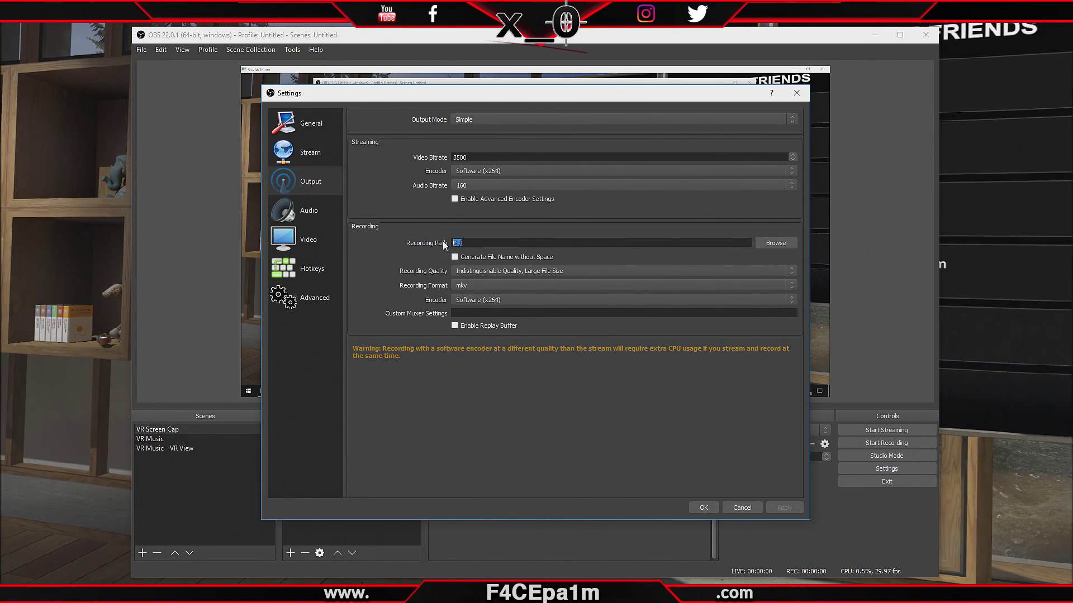
{"action": "left_click", "coordinate": [775, 243]}
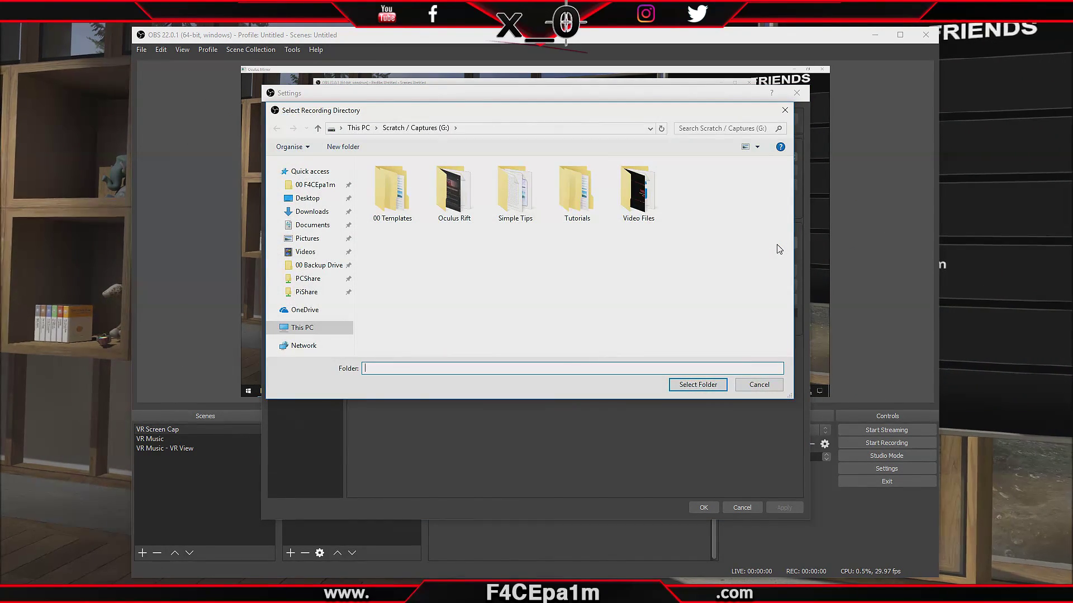
{"action": "left_click", "coordinate": [363, 128]}
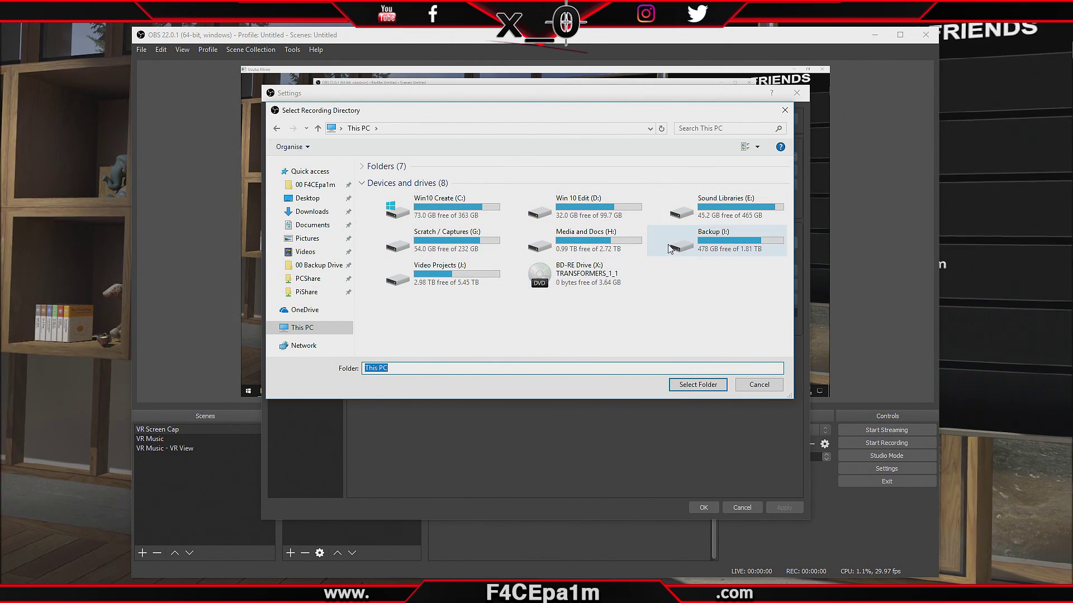
{"action": "left_click", "coordinate": [785, 110]}
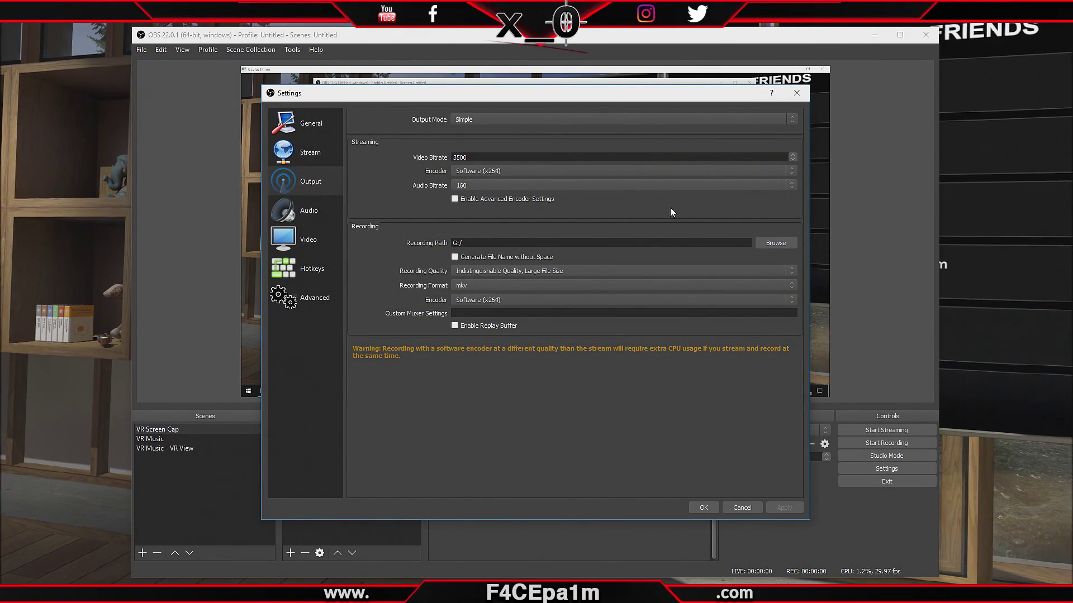
{"action": "left_click", "coordinate": [568, 271]}
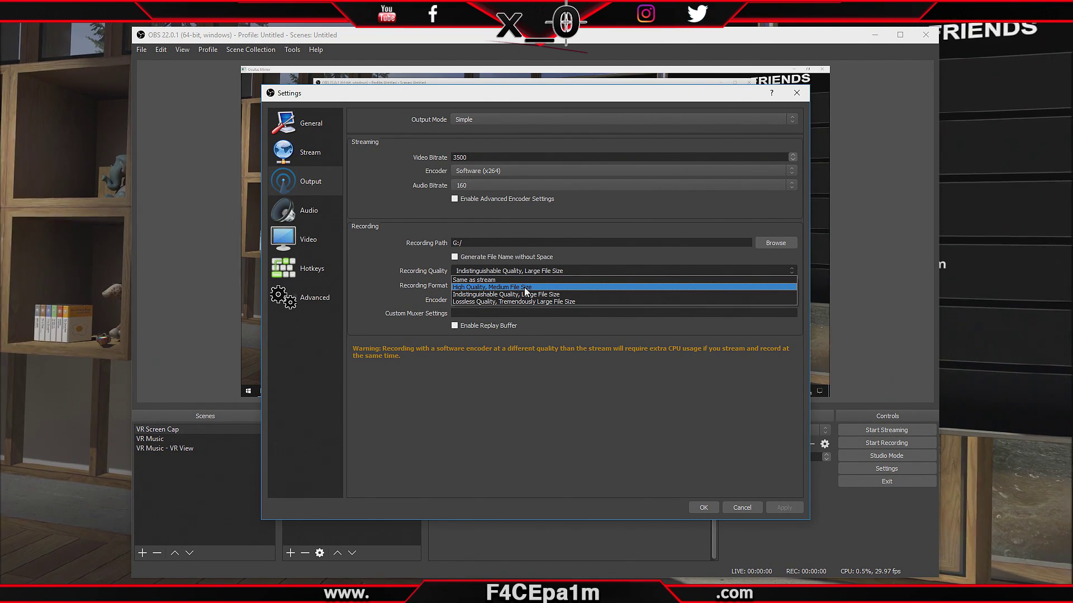
- Keep Indistinguishable Quality and mkv recording format, then save the settings
{"action": "left_click", "coordinate": [524, 294]}
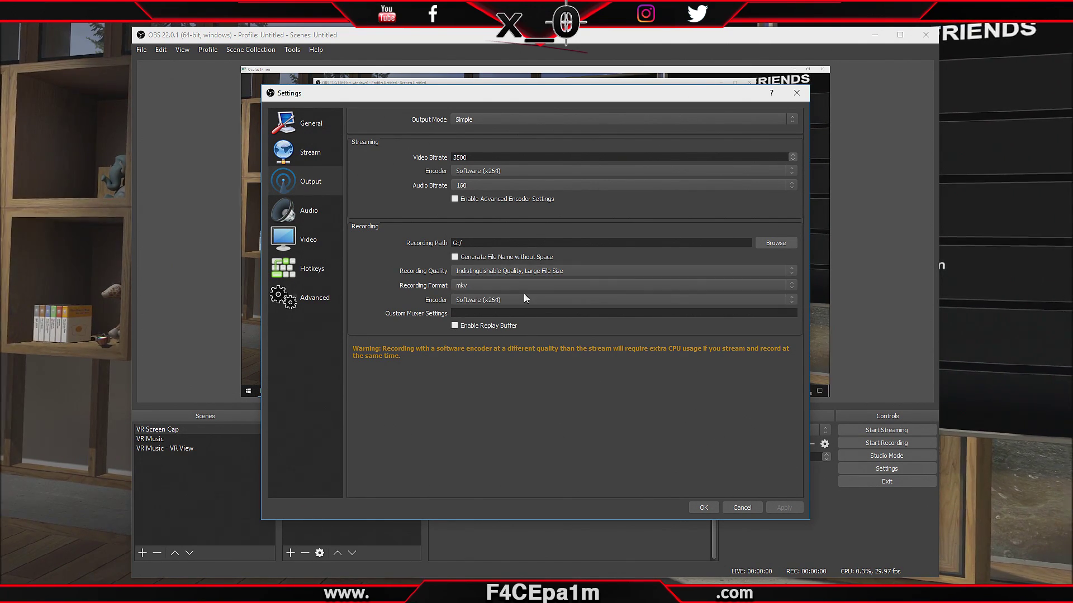
{"action": "left_click", "coordinate": [497, 283]}
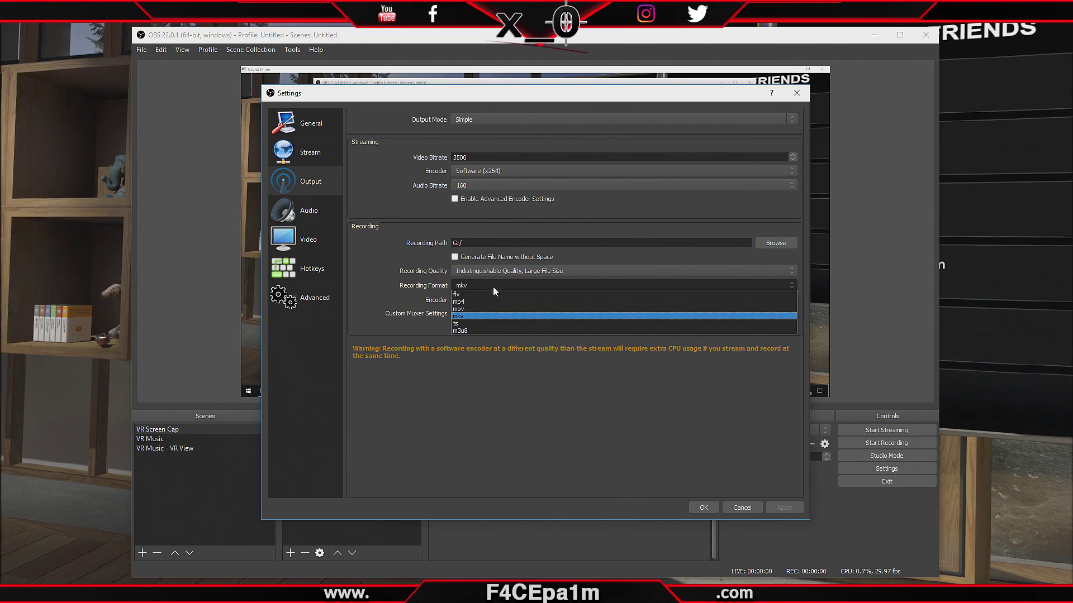
{"action": "left_click", "coordinate": [478, 316]}
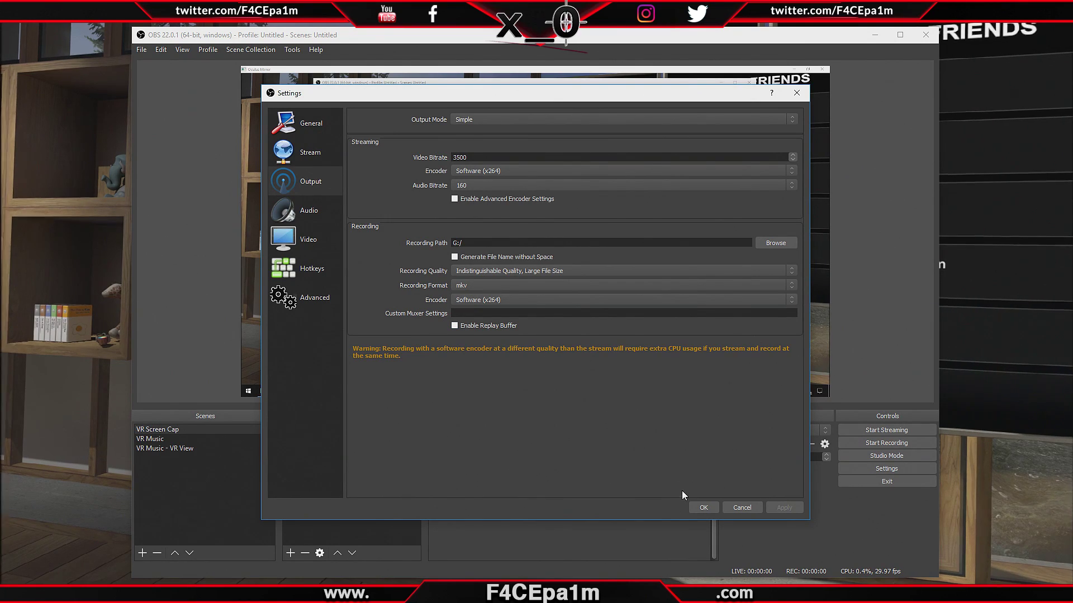
{"action": "left_click", "coordinate": [703, 507]}
{"action": "left_click", "coordinate": [143, 50]}
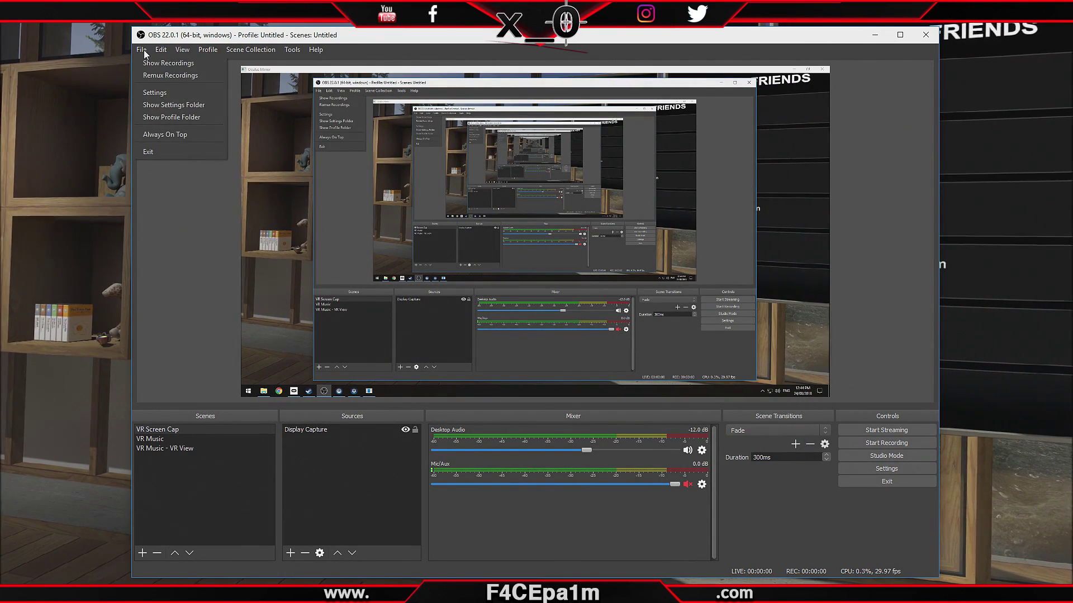
{"action": "left_click", "coordinate": [184, 75]}
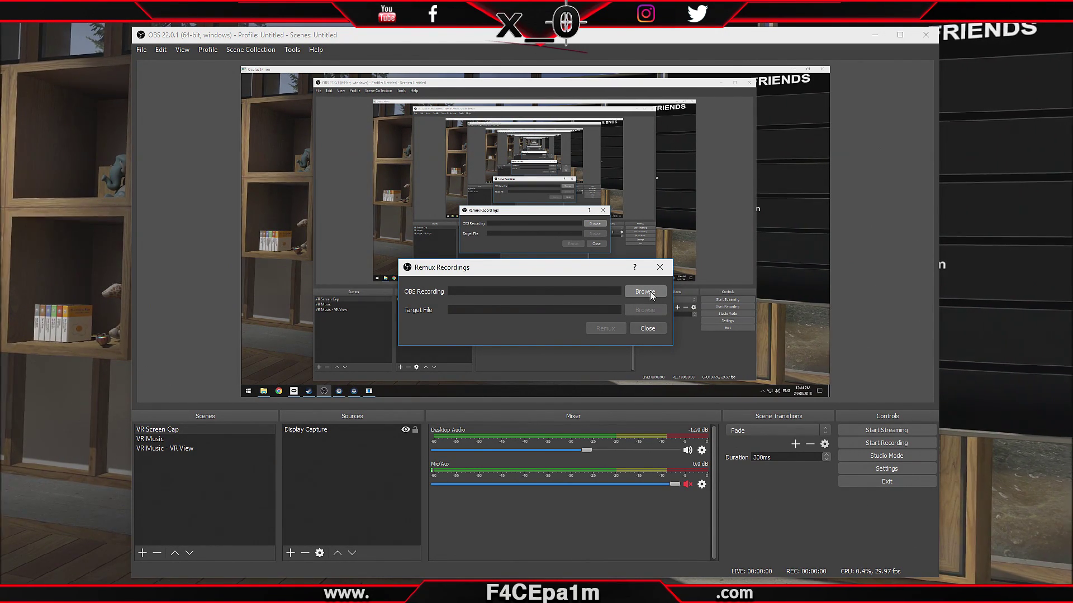
{"action": "left_click", "coordinate": [649, 327]}
- In Output settings, keep mkv format and choose the Software (x264) recording encoder
{"action": "left_click", "coordinate": [873, 468]}
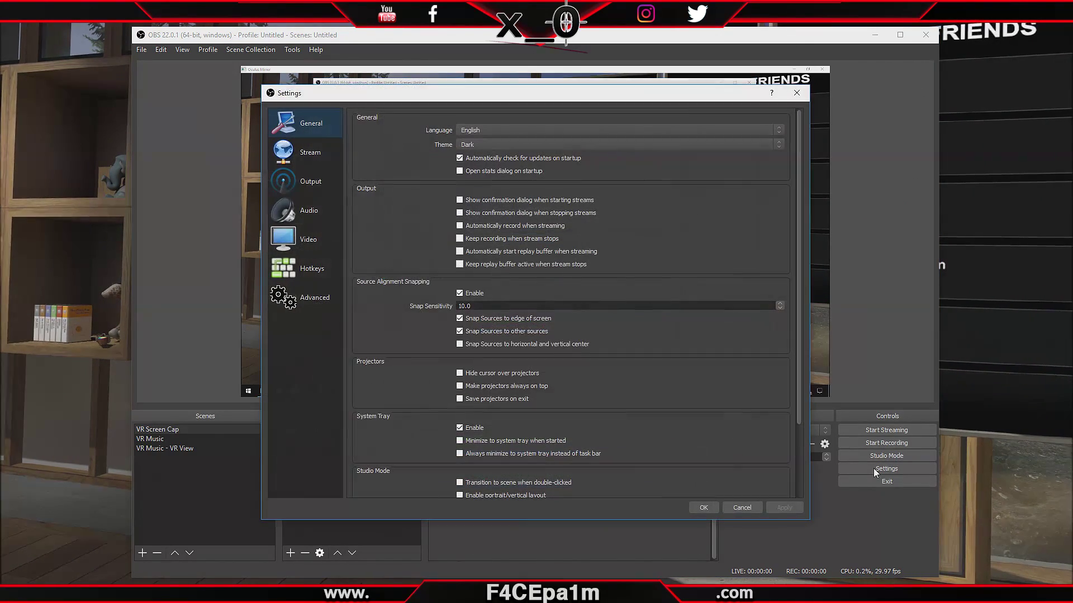
{"action": "left_click", "coordinate": [316, 187]}
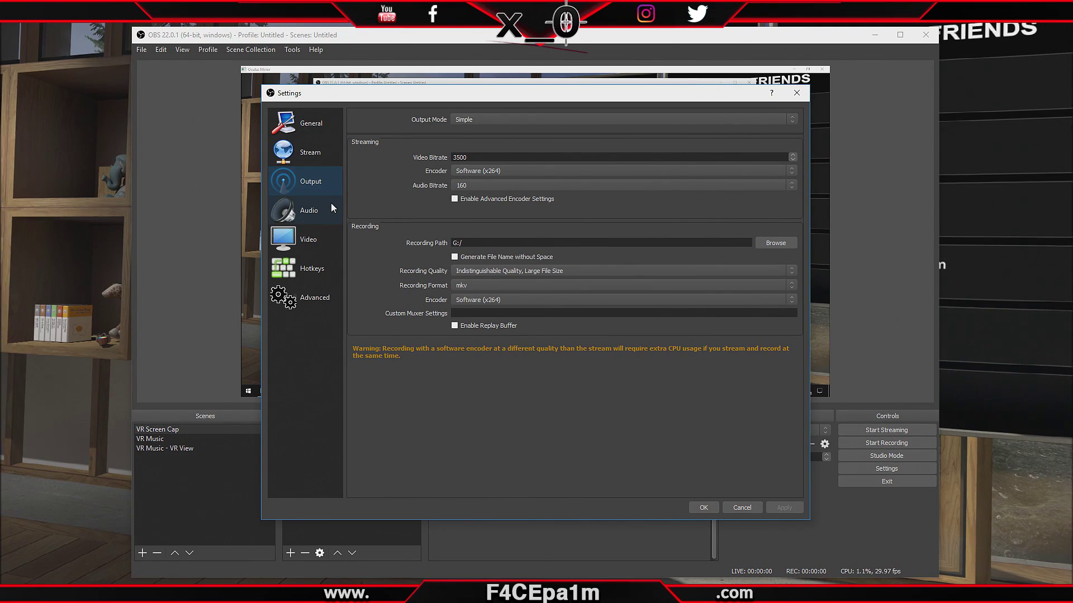
{"action": "left_click", "coordinate": [477, 286]}
{"action": "left_click", "coordinate": [479, 314]}
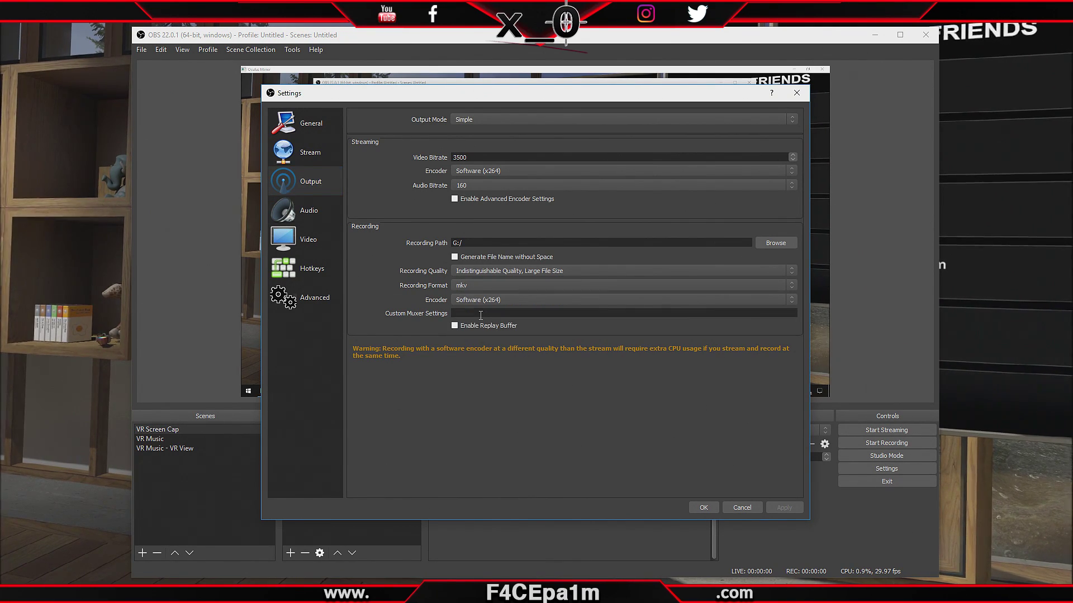
{"action": "left_click", "coordinate": [482, 301]}
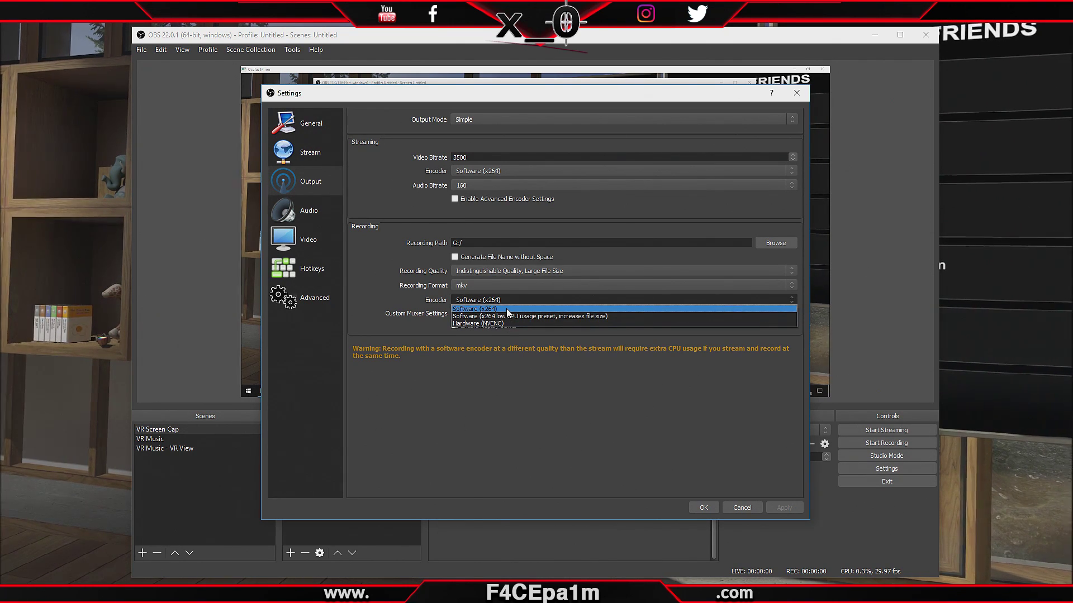
{"action": "left_click", "coordinate": [507, 310]}
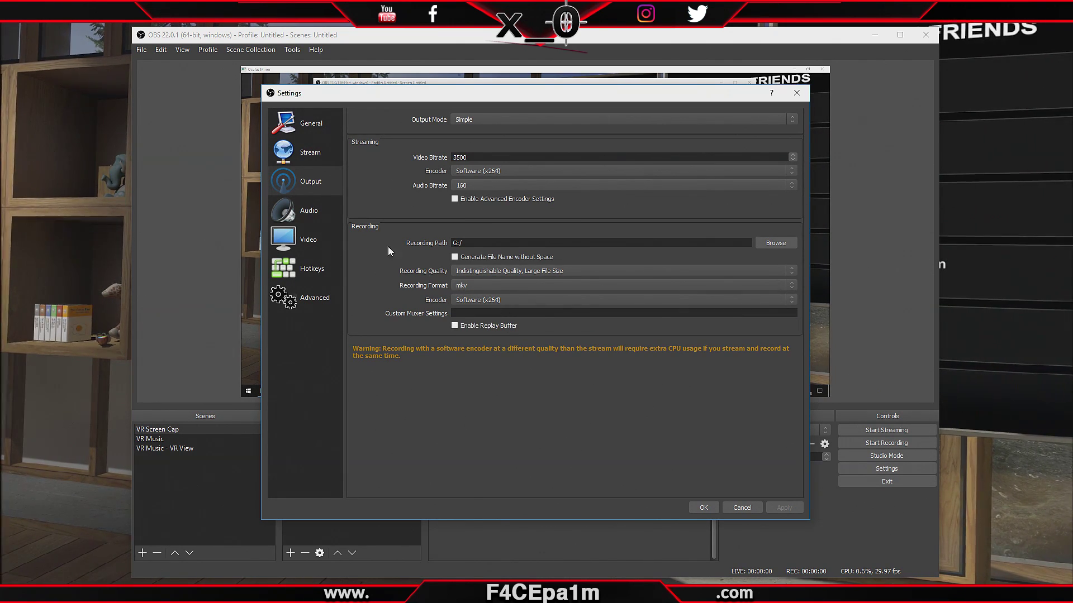
{"action": "left_click", "coordinate": [321, 206]}
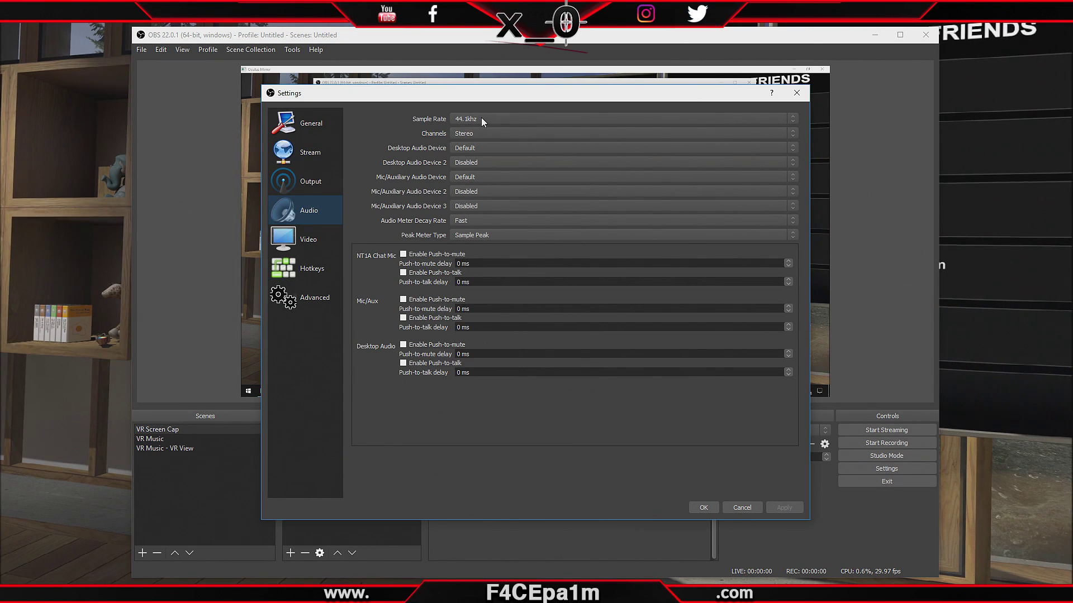
- Keep Stereo channels and Default desktop audio, and set Mic/Auxiliary device to Disabled
{"action": "left_click", "coordinate": [479, 133]}
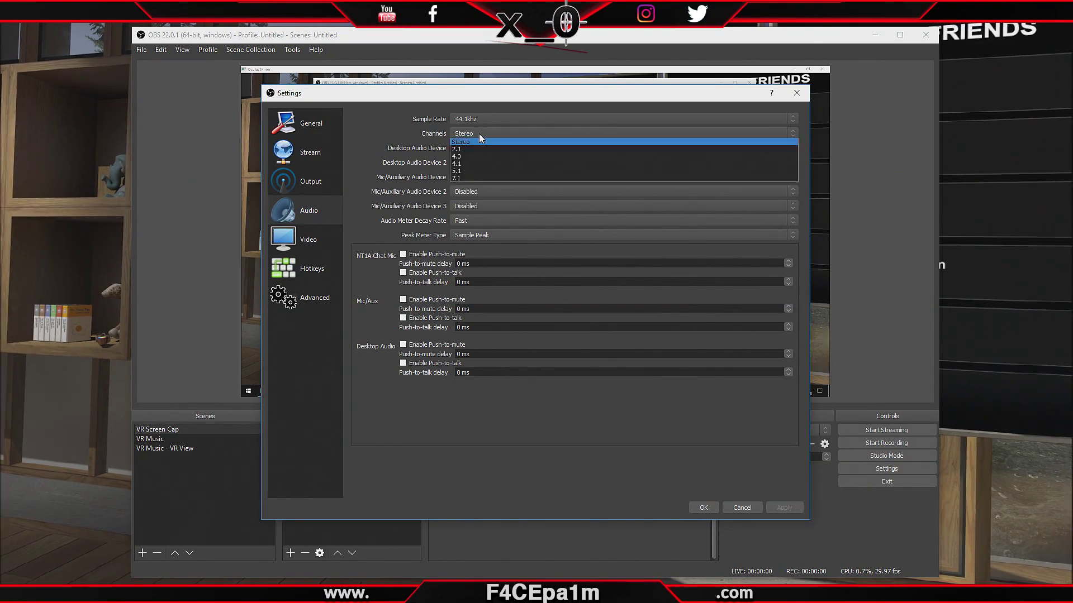
{"action": "left_click", "coordinate": [476, 146]}
{"action": "left_click", "coordinate": [477, 149]}
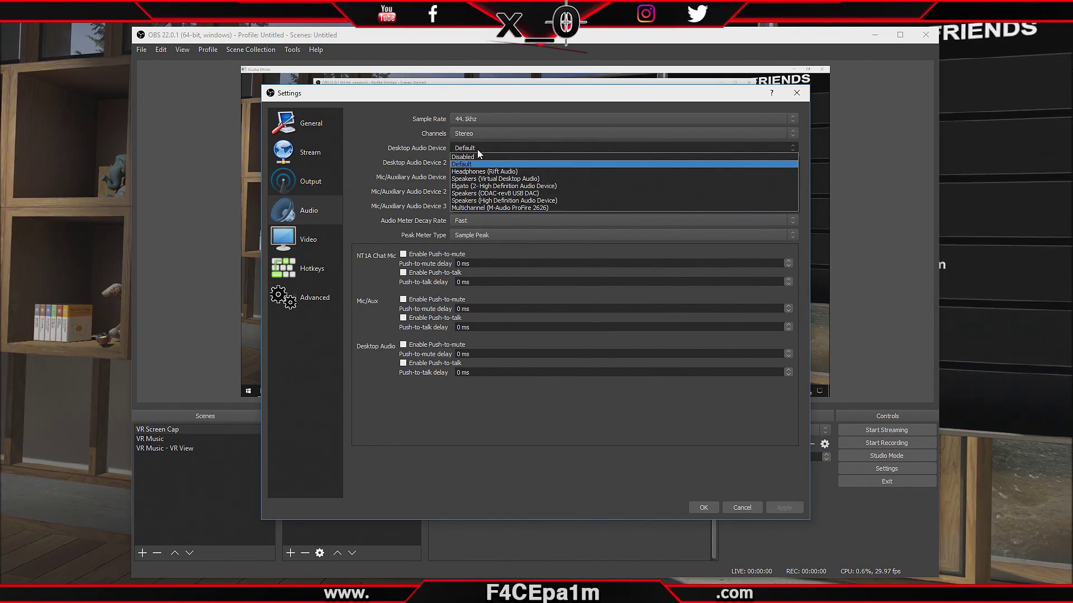
{"action": "left_click", "coordinate": [477, 164]}
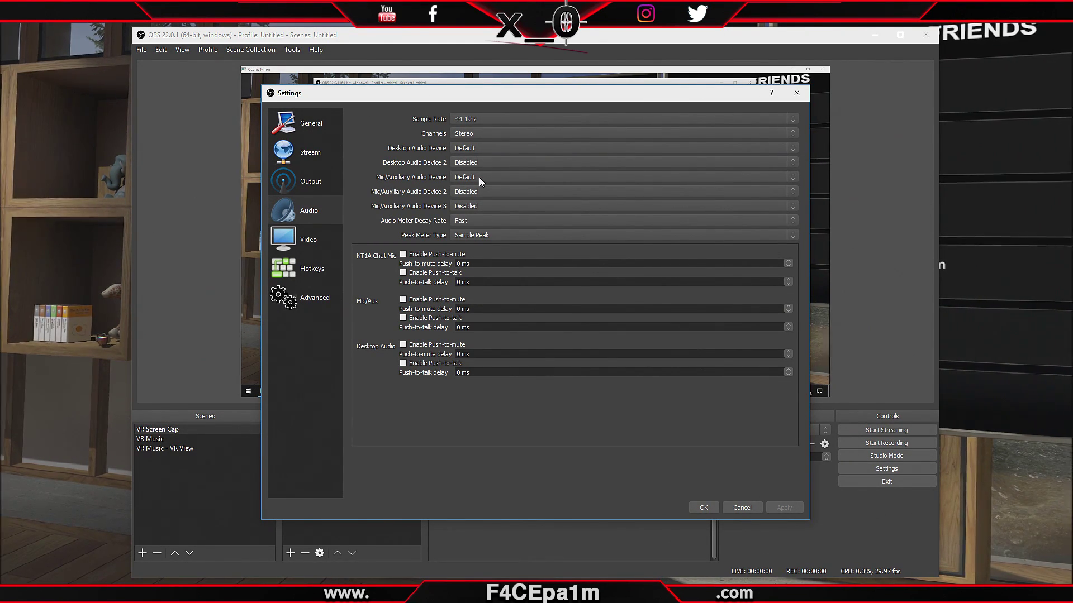
{"action": "left_click", "coordinate": [478, 177]}
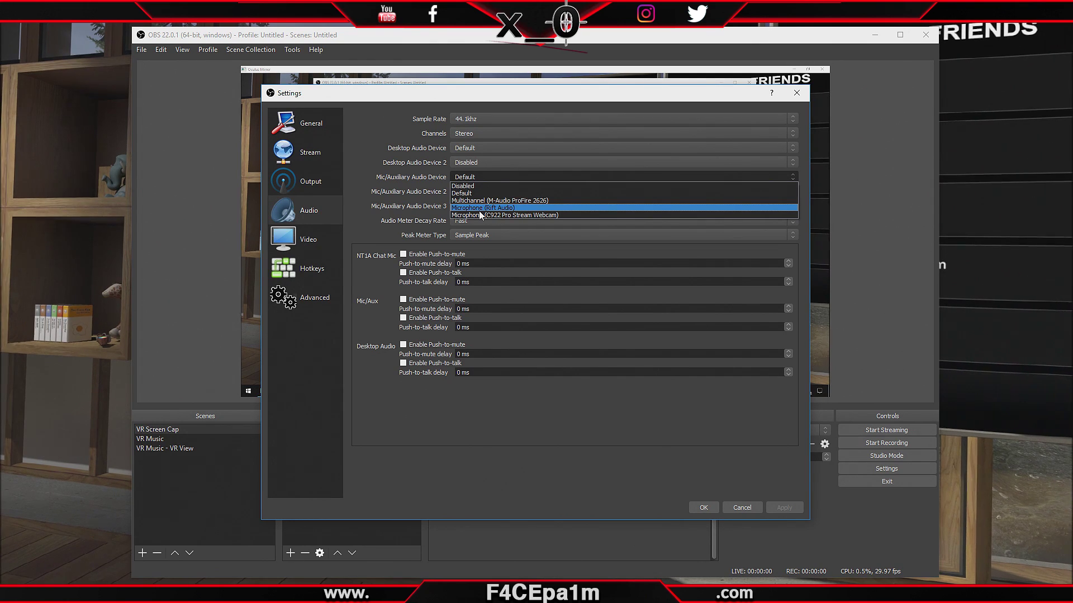
{"action": "left_click", "coordinate": [475, 187]}
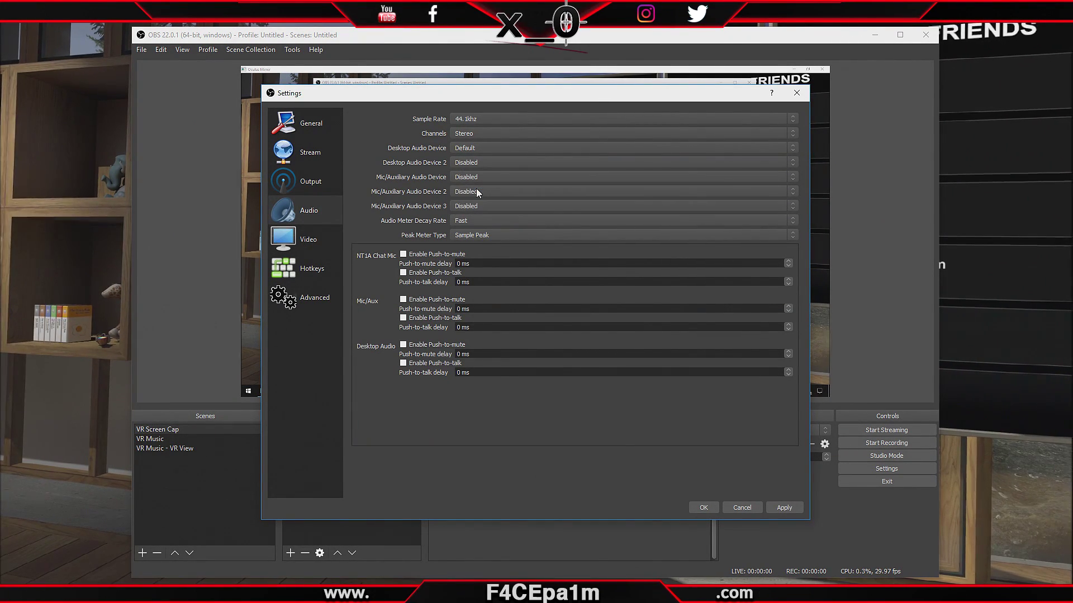
{"action": "left_click", "coordinate": [314, 238]}
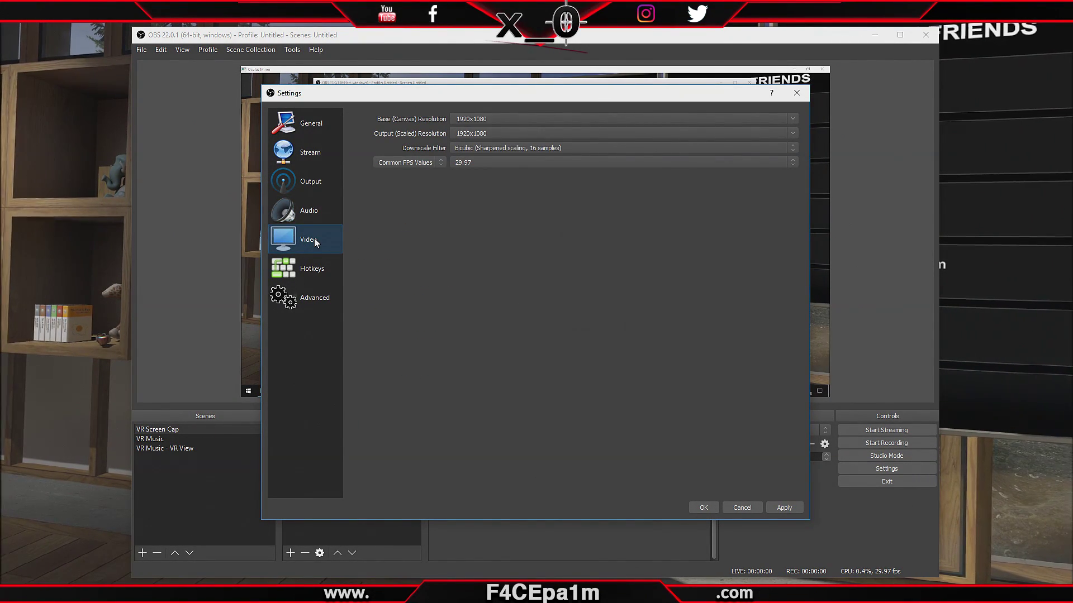
- Keep the Bicubic downscale filter and 29.97 FPS on the Video page
{"action": "left_click", "coordinate": [488, 150]}
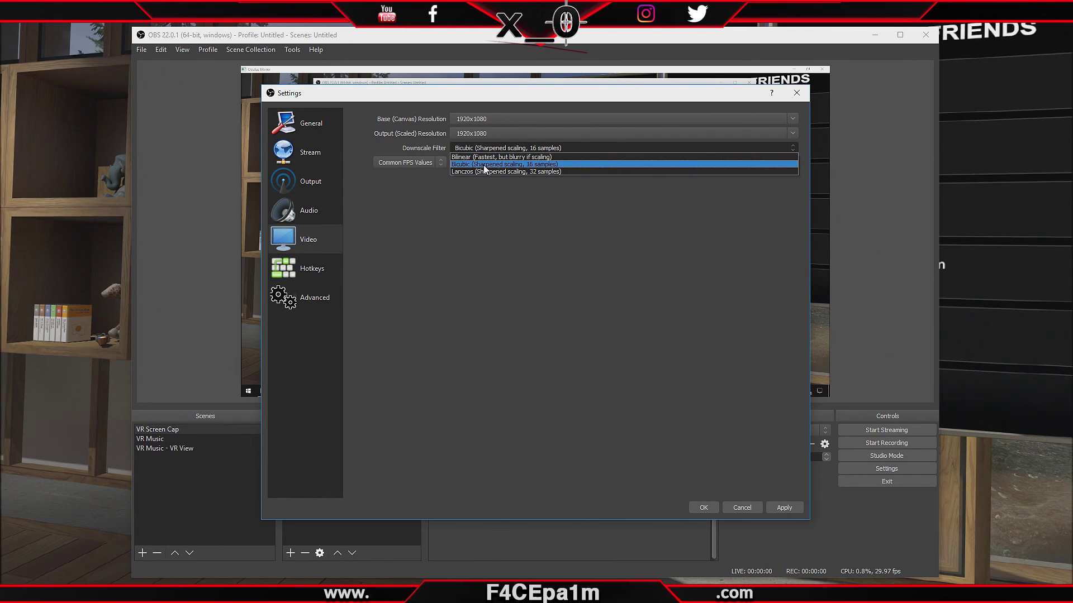
{"action": "left_click", "coordinate": [484, 166]}
{"action": "left_click", "coordinate": [484, 166]}
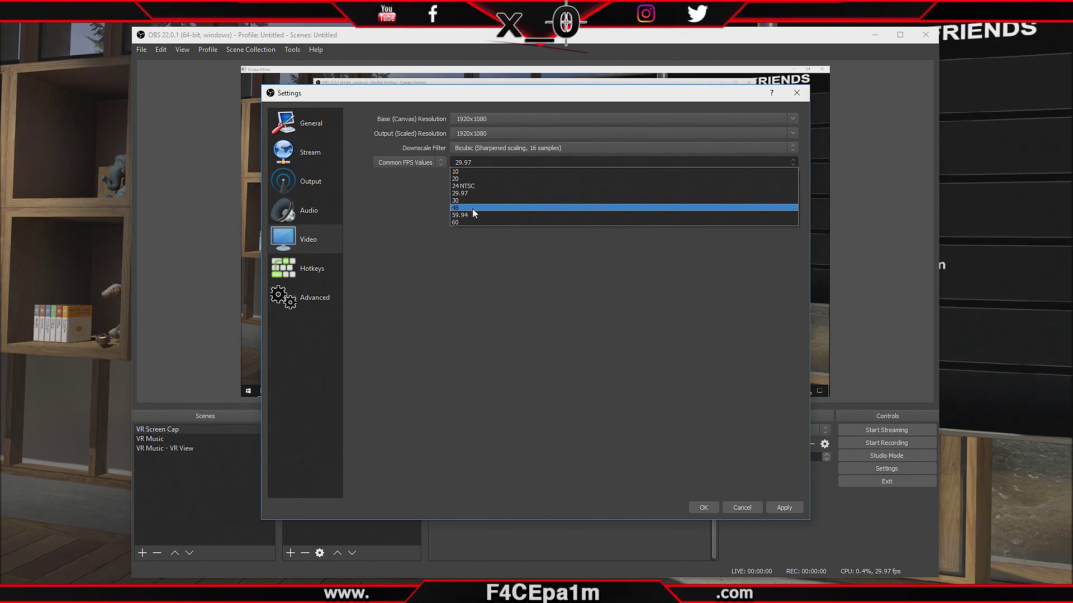
{"action": "left_click", "coordinate": [476, 194]}
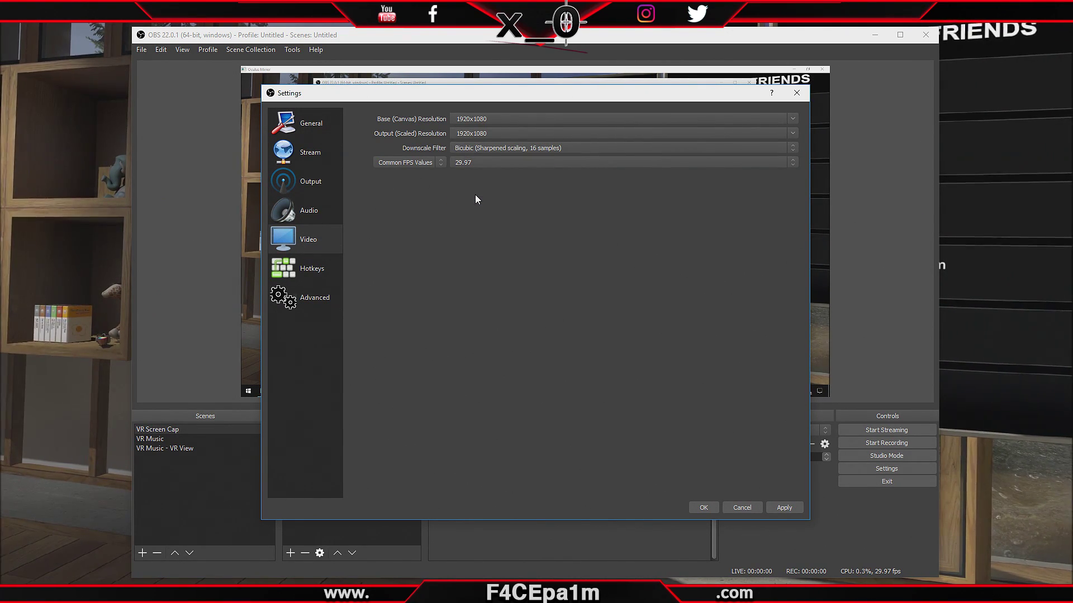
{"action": "left_click", "coordinate": [307, 271]}
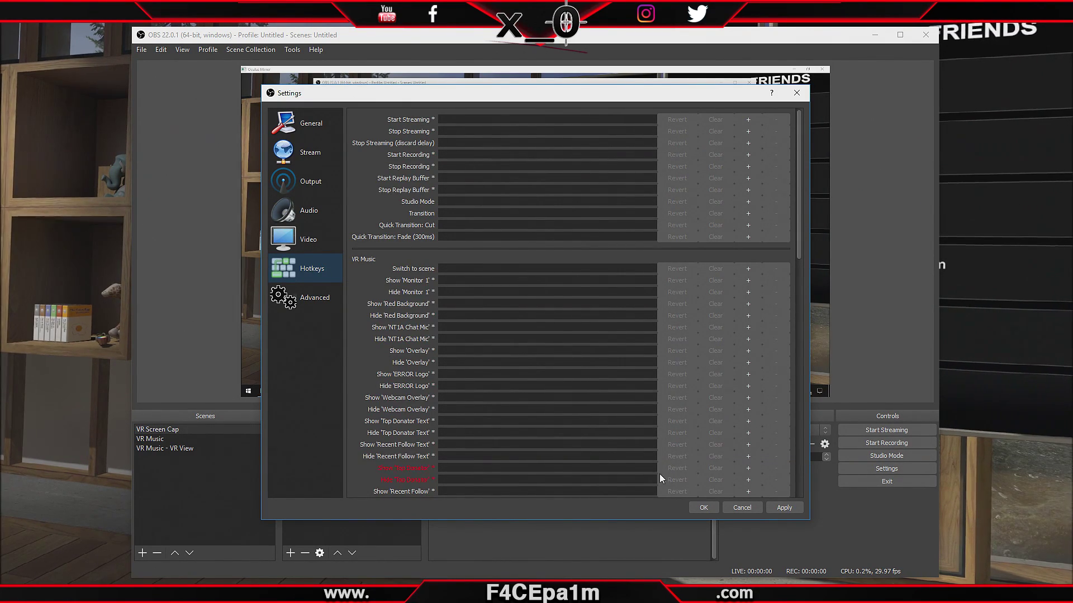
- Close the Settings dialog with OK after reviewing the hotkeys
{"action": "left_click", "coordinate": [703, 508]}
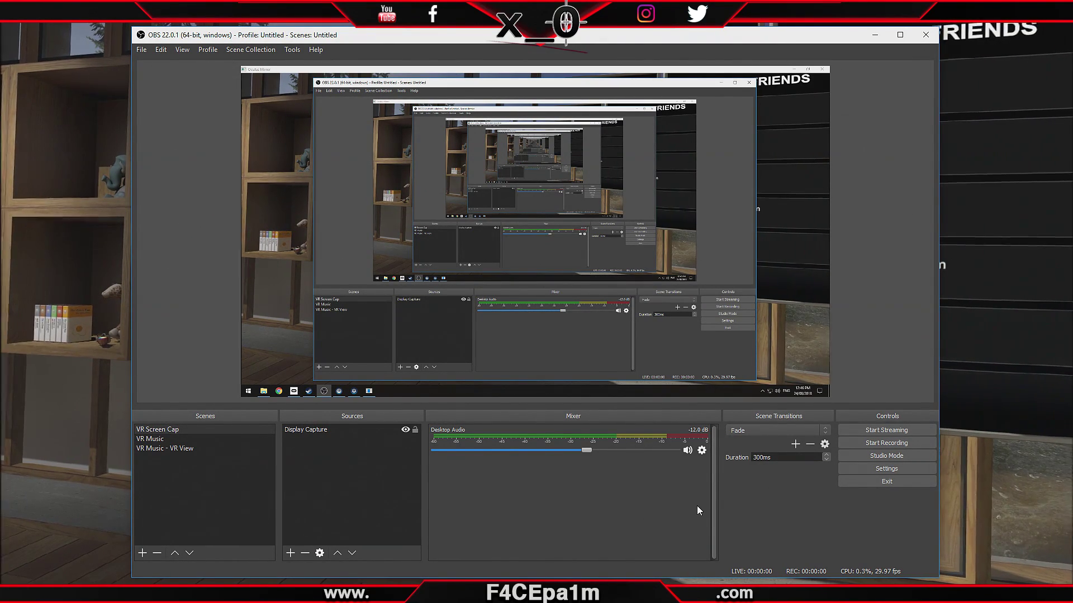
- Enlarge the Display Capture by dragging its top-left and bottom-right corners outward
{"action": "left_click", "coordinate": [403, 229]}
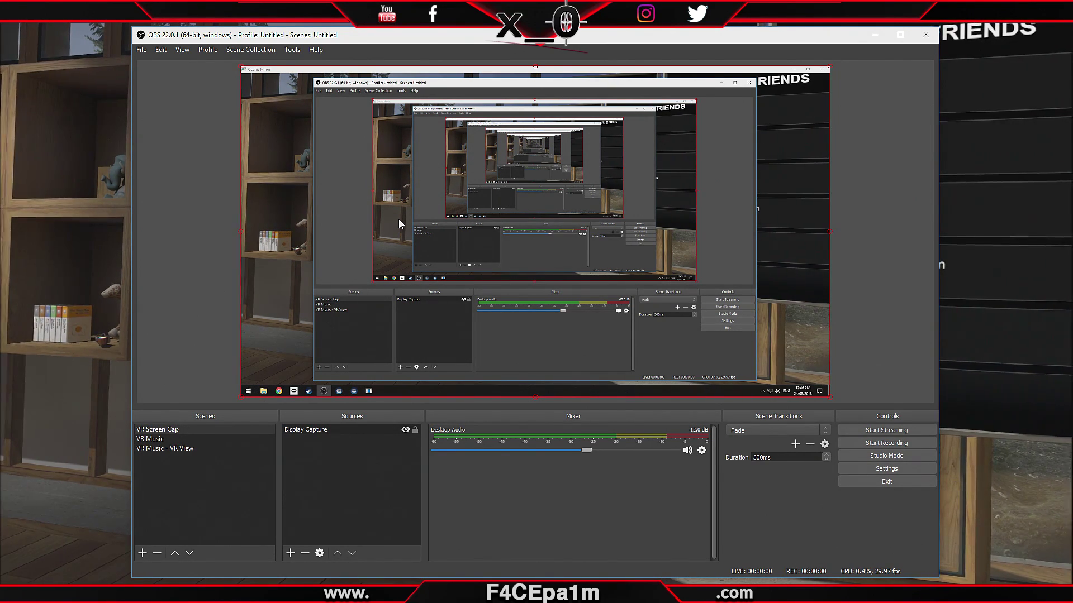
{"action": "left_click_drag", "start_coordinate": [244, 67], "coordinate": [233, 59]}
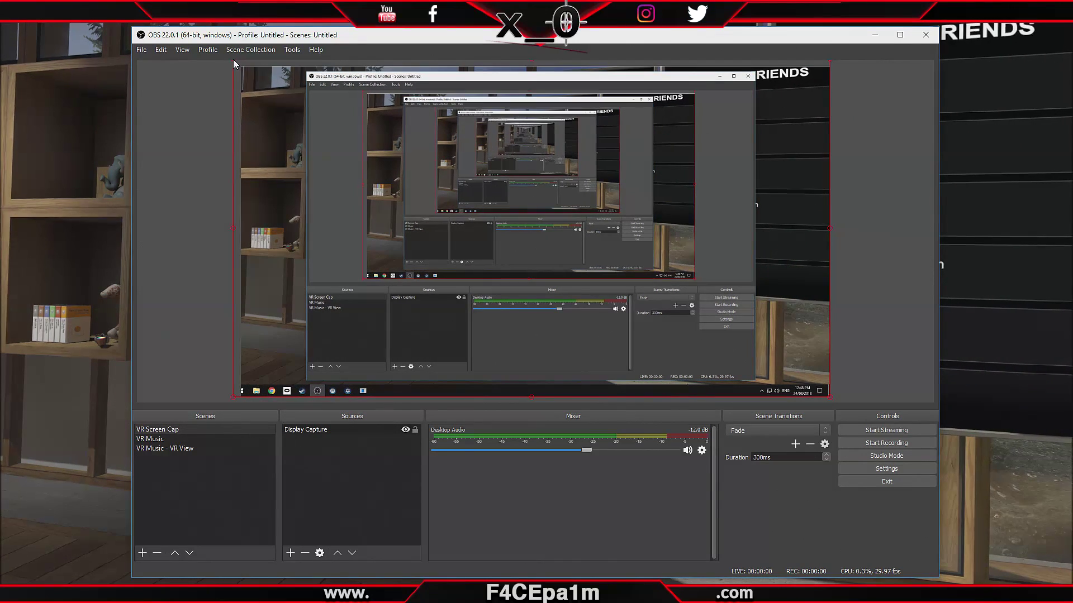
{"action": "left_click_drag", "start_coordinate": [831, 395], "coordinate": [842, 410]}
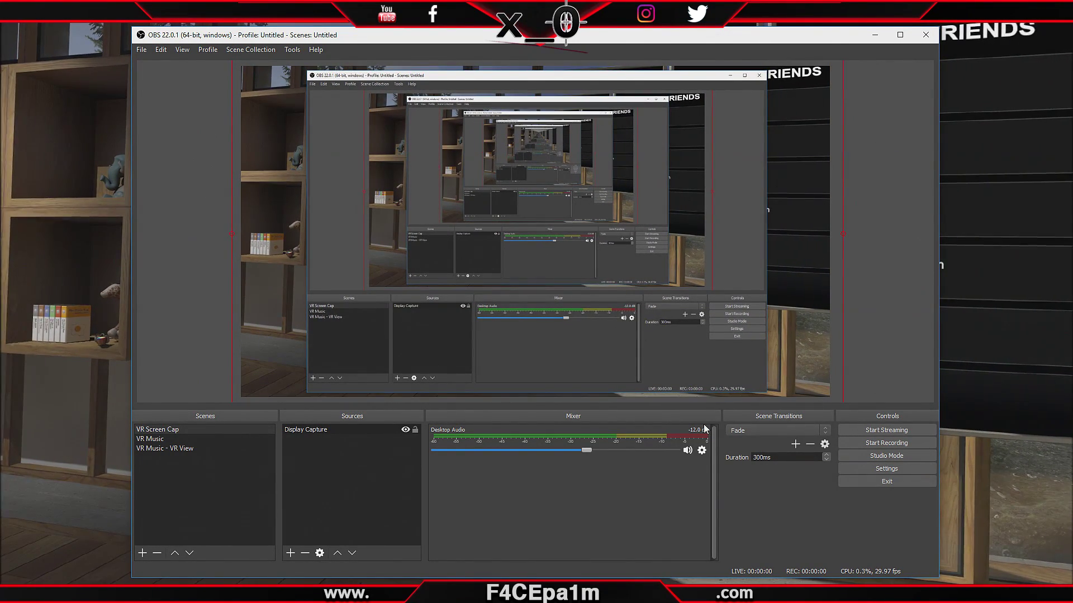
- Add a new Video Capture Device source using the C922 Pro Stream Webcam
{"action": "right_click", "coordinate": [339, 467]}
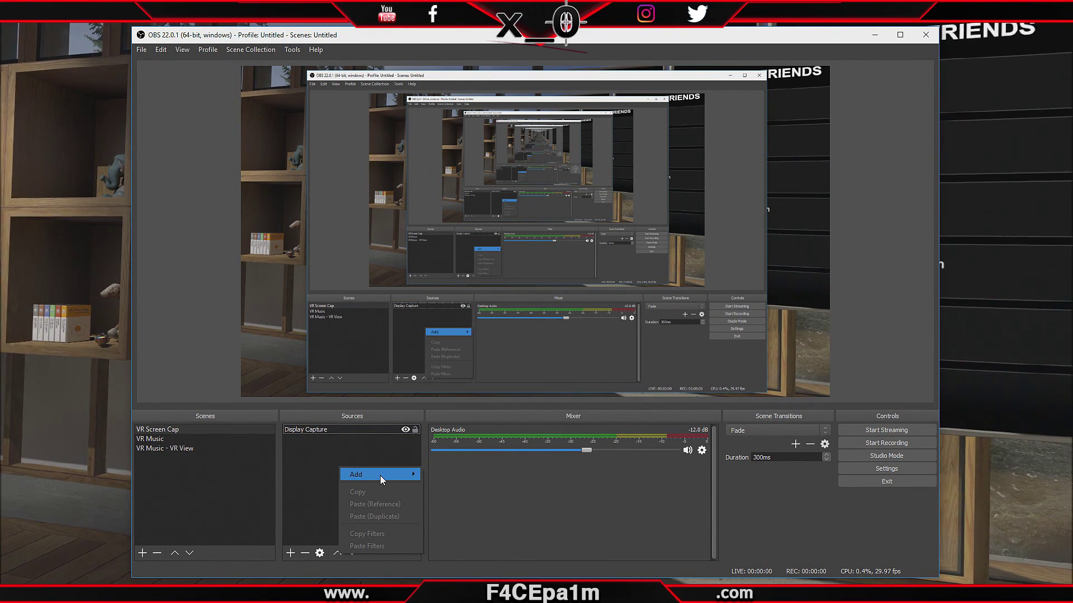
{"action": "mouse_move", "coordinate": [381, 475]}
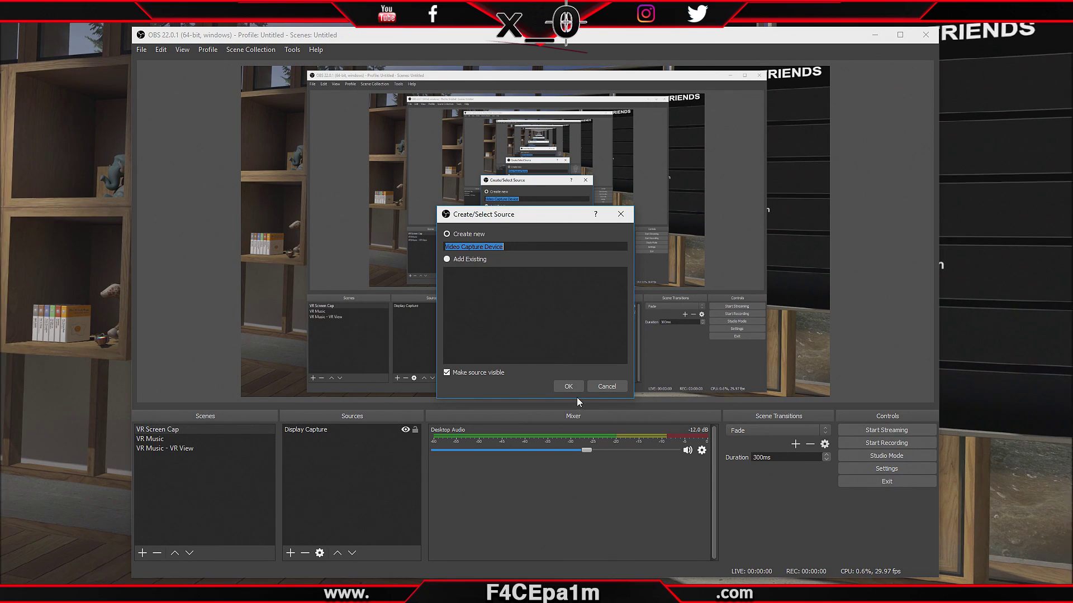
{"action": "left_click", "coordinate": [578, 388]}
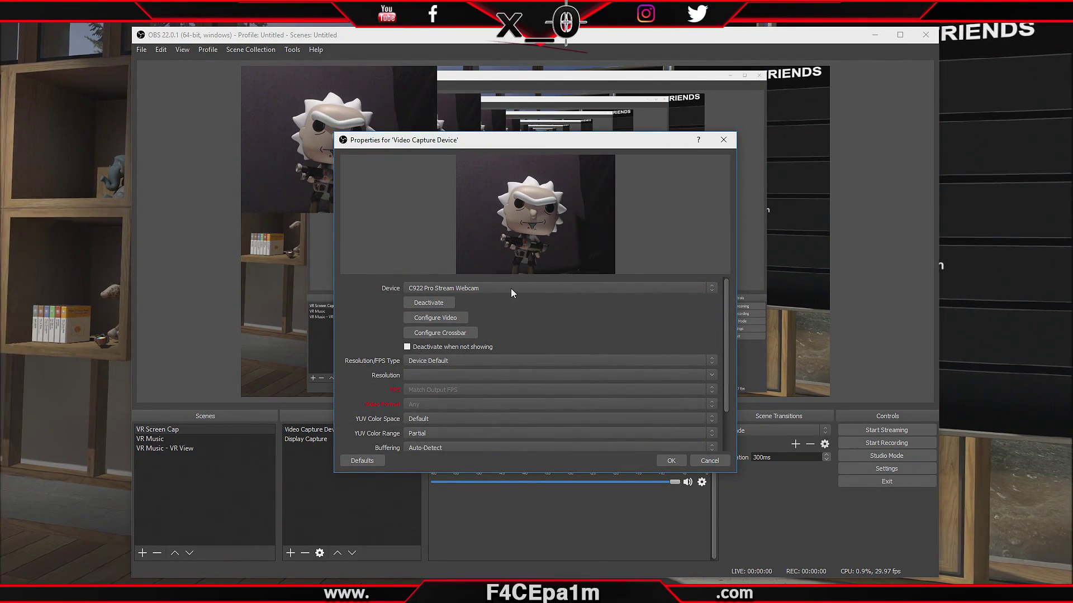
{"action": "left_click", "coordinate": [512, 290]}
{"action": "left_click", "coordinate": [477, 296]}
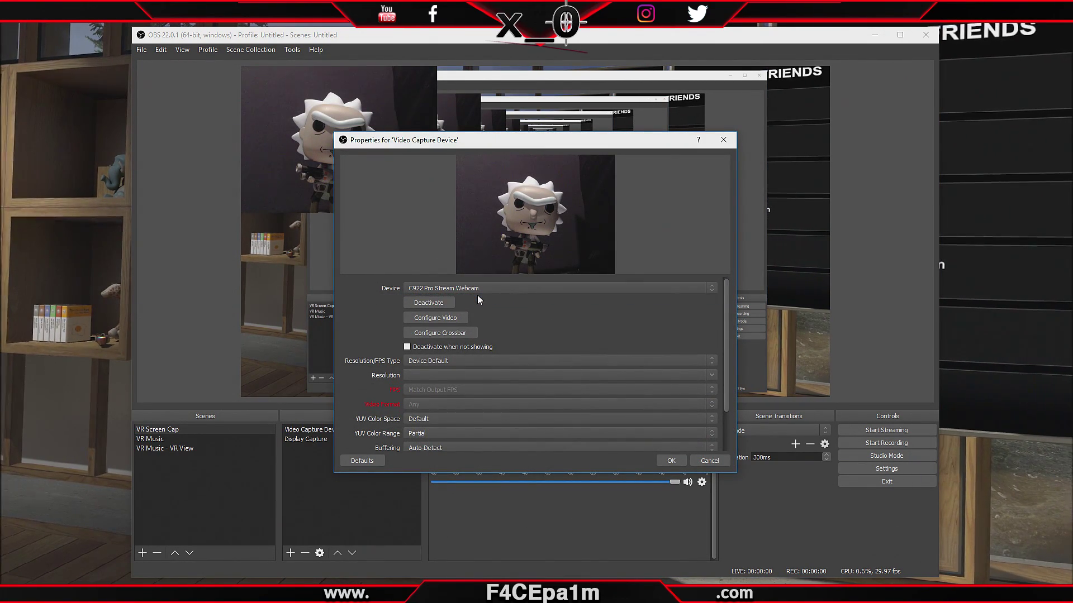
- Give the webcam a custom resolution of 1920x1080 and confirm its properties
{"action": "left_click", "coordinate": [463, 361]}
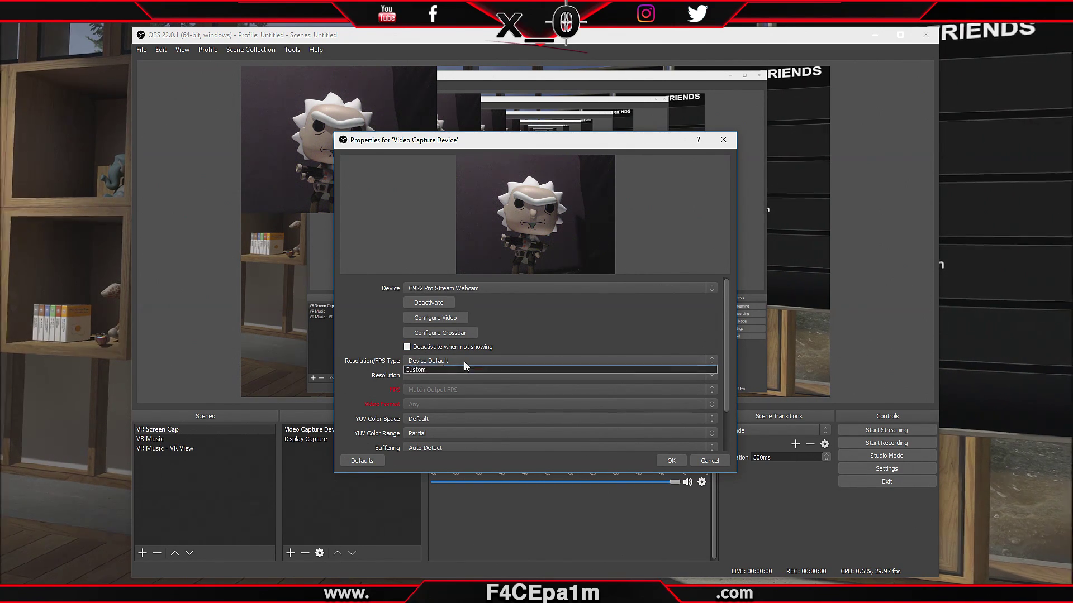
{"action": "left_click", "coordinate": [429, 376]}
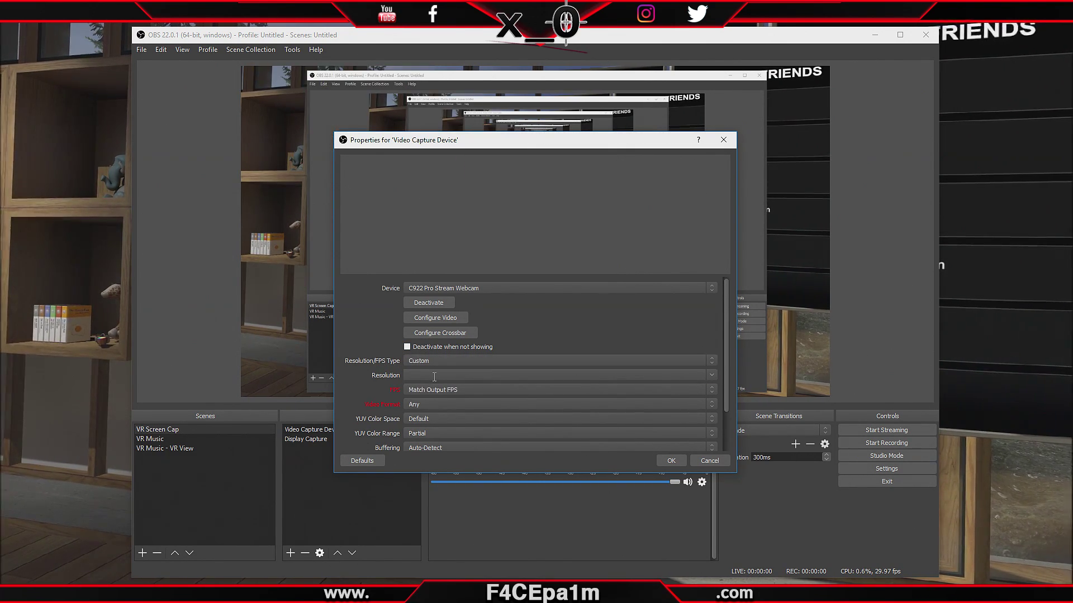
{"action": "left_click", "coordinate": [712, 375]}
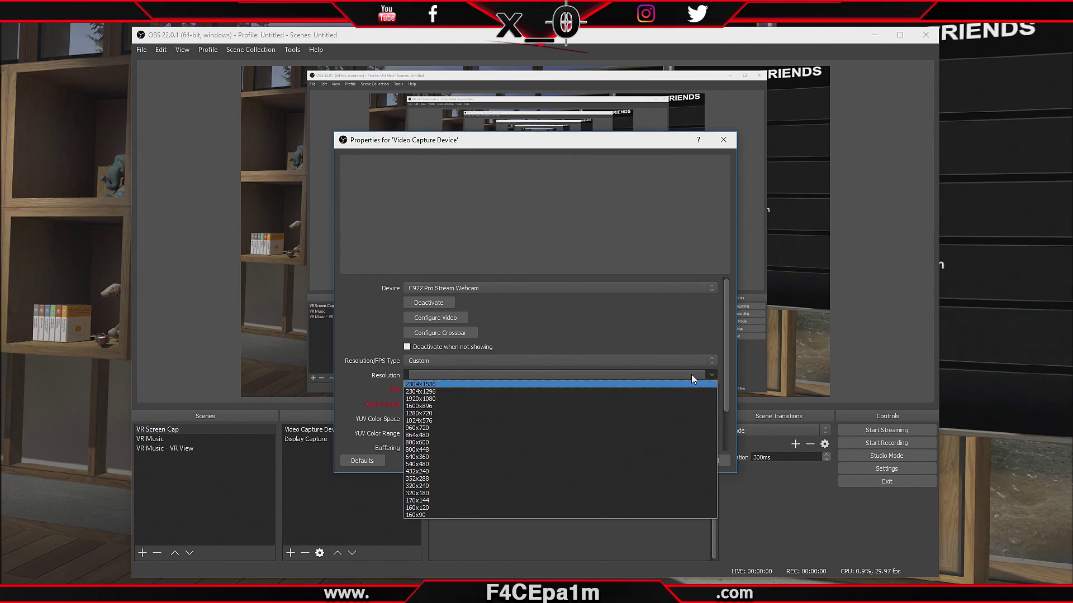
{"action": "left_click", "coordinate": [434, 399]}
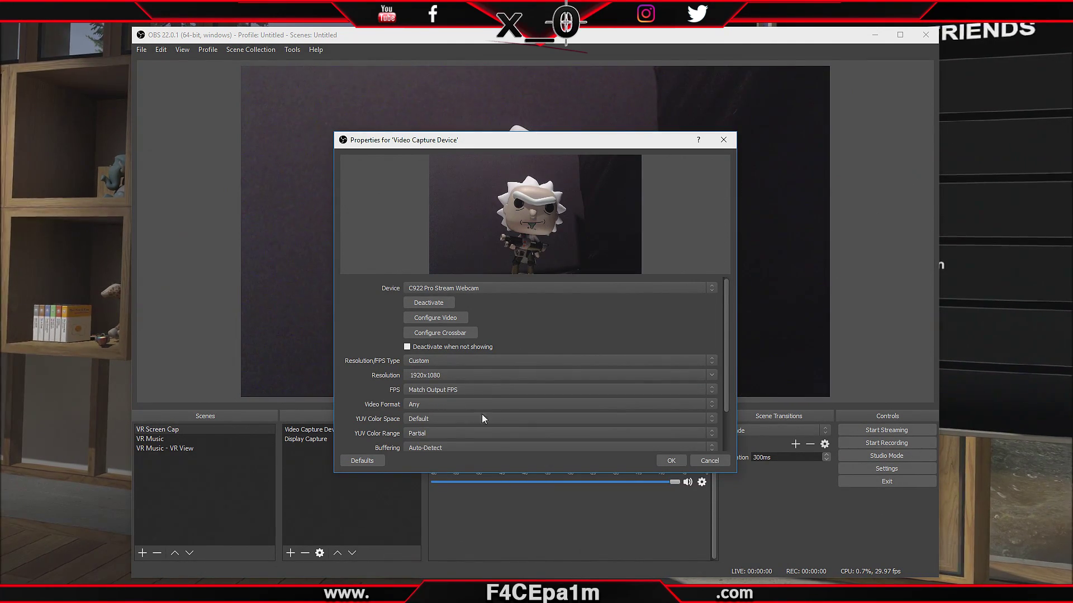
{"action": "left_click", "coordinate": [667, 462]}
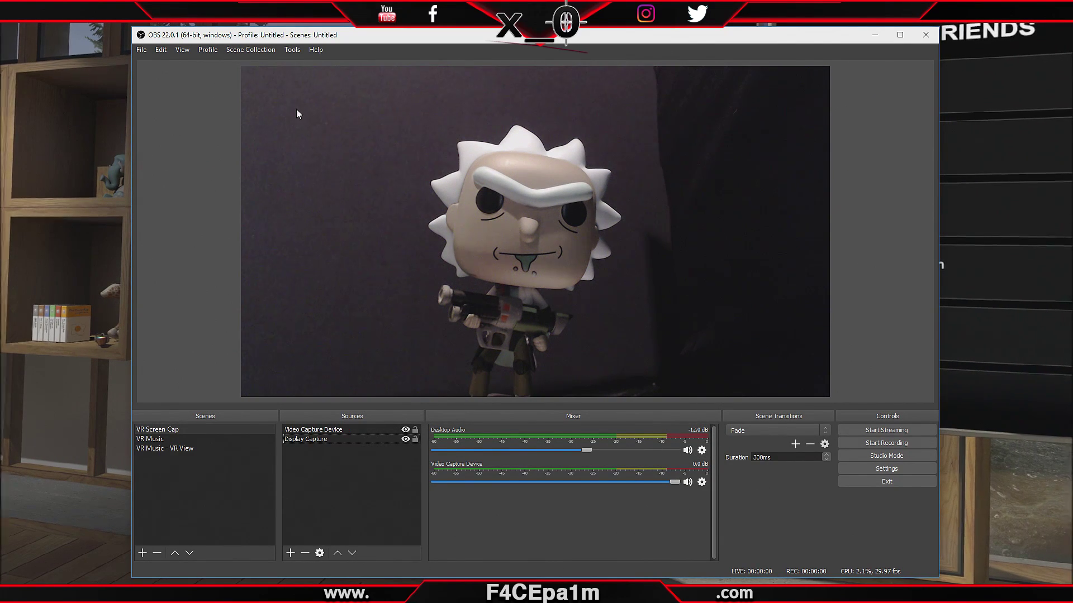
- Shrink the webcam image down to a small corner overlay in the preview
{"action": "left_click", "coordinate": [249, 76]}
{"action": "left_click_drag", "start_coordinate": [243, 66], "coordinate": [723, 326]}
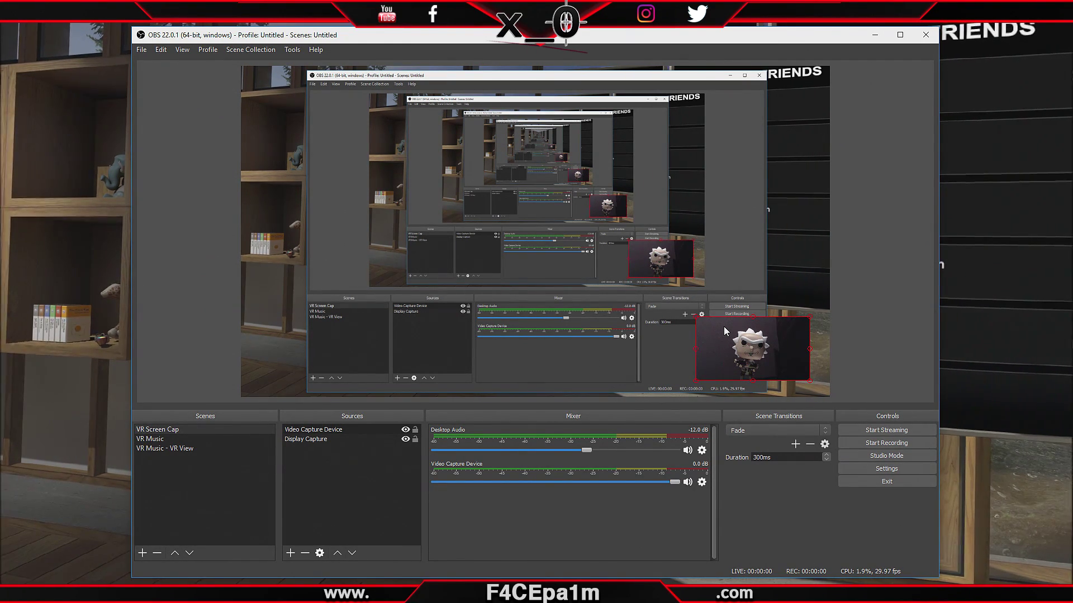
{"action": "right_click", "coordinate": [338, 465]}
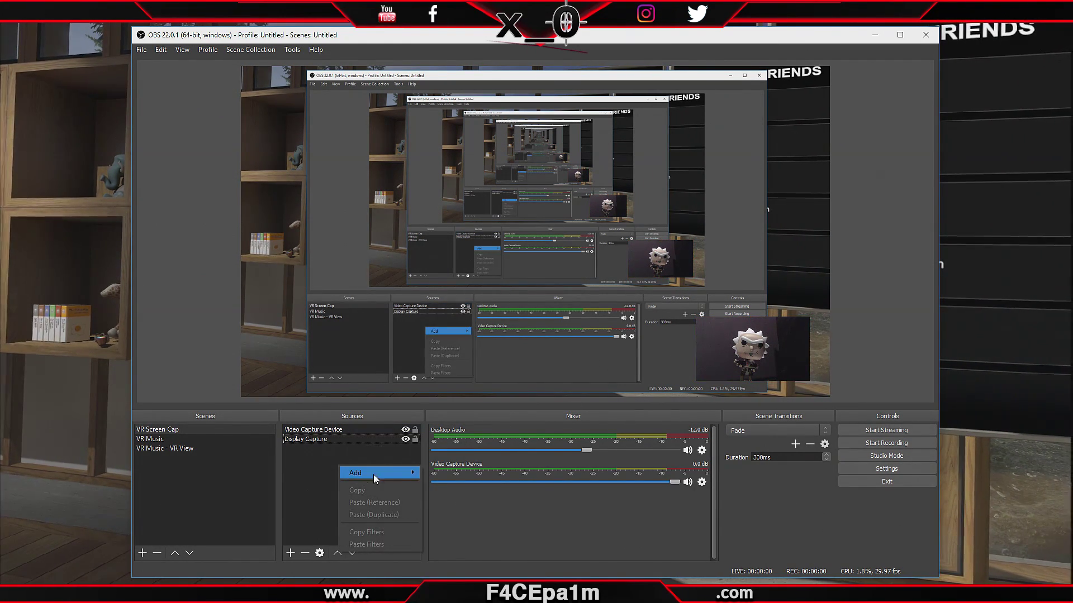
- Add an Image source showing 'Webcam Overlay 1080 2018 - Red Grid' from the Desktop
{"action": "mouse_move", "coordinate": [387, 472]}
{"action": "left_click", "coordinate": [461, 492]}
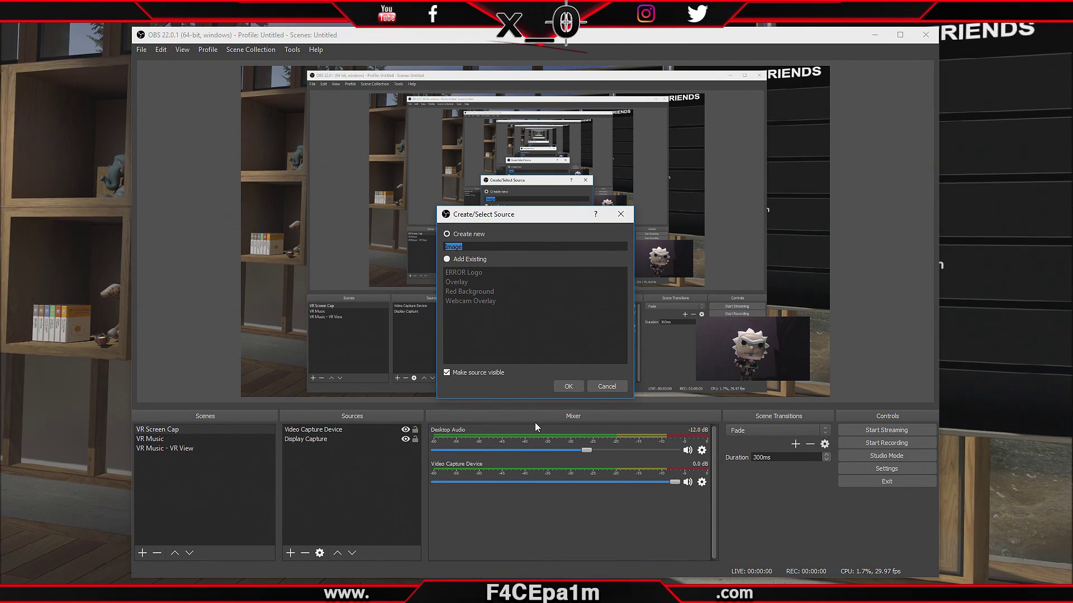
{"action": "left_click", "coordinate": [569, 388]}
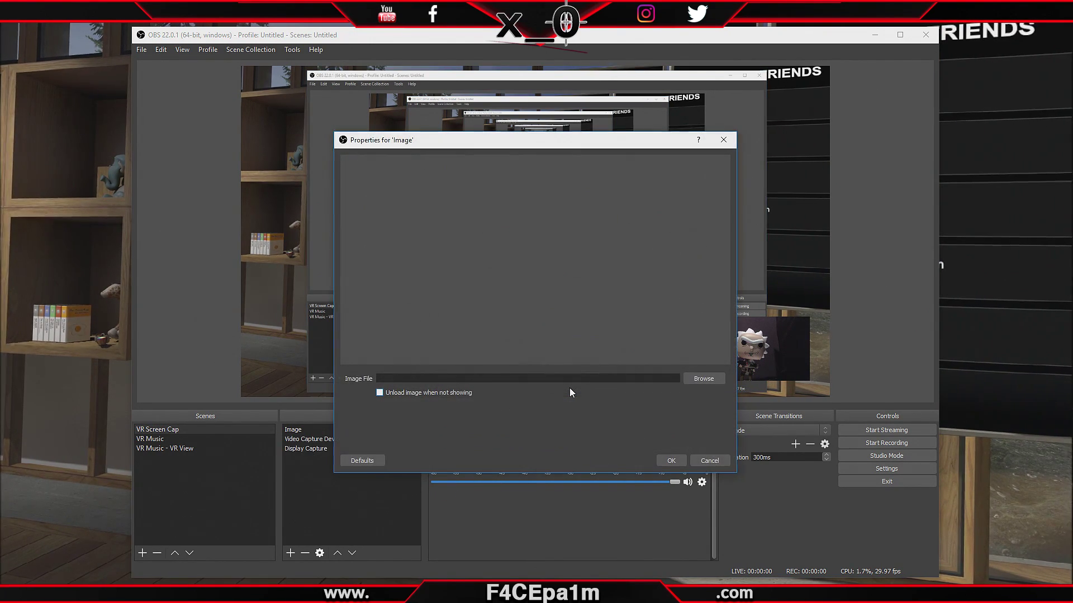
{"action": "left_click", "coordinate": [702, 379]}
{"action": "left_click", "coordinate": [394, 248]}
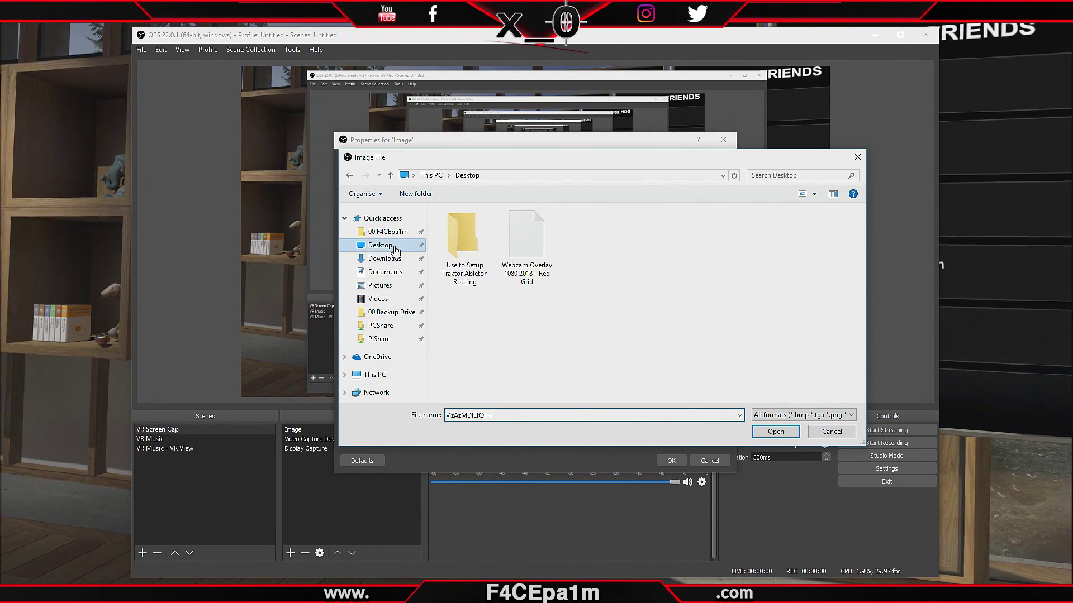
{"action": "left_click", "coordinate": [528, 237]}
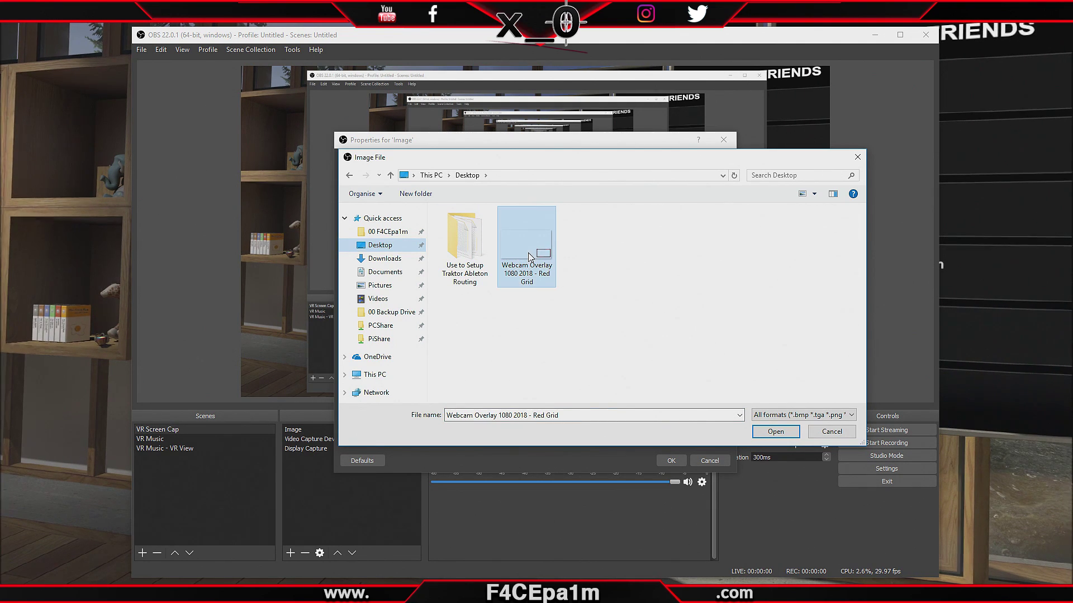
{"action": "left_click", "coordinate": [776, 433]}
{"action": "left_click", "coordinate": [668, 460]}
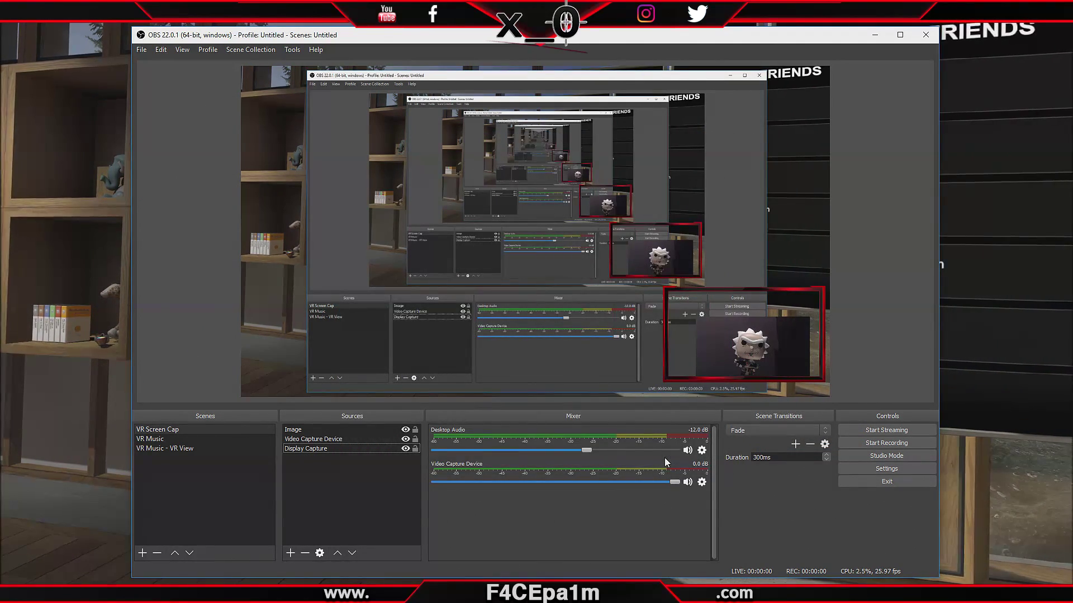
- Move and resize the webcam to fill the red frame, then start recording
{"action": "left_click", "coordinate": [357, 440]}
{"action": "left_click_drag", "start_coordinate": [704, 347], "coordinate": [686, 316]}
{"action": "left_click_drag", "start_coordinate": [788, 358], "coordinate": [812, 378]}
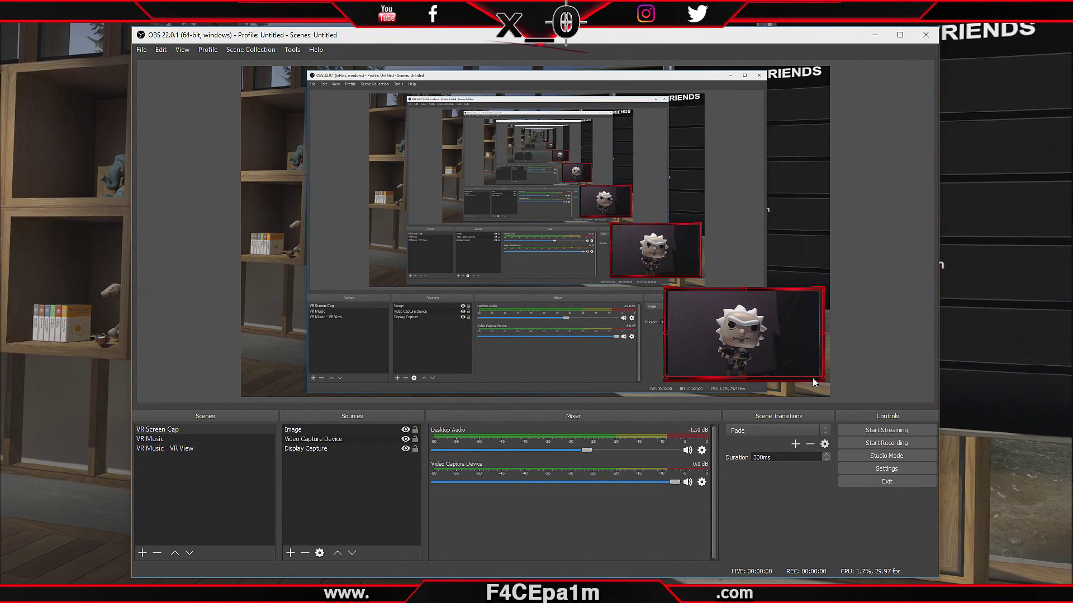
{"action": "left_click", "coordinate": [910, 443]}
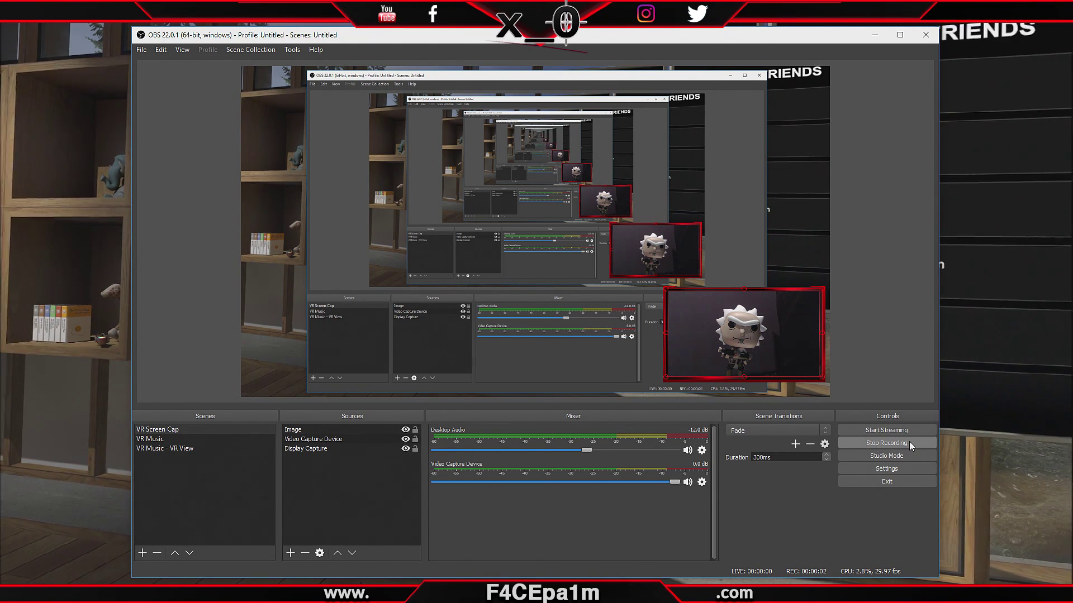
- Show the VR home view for about 23 seconds, then stop the recording
{"action": "left_click", "coordinate": [875, 37]}
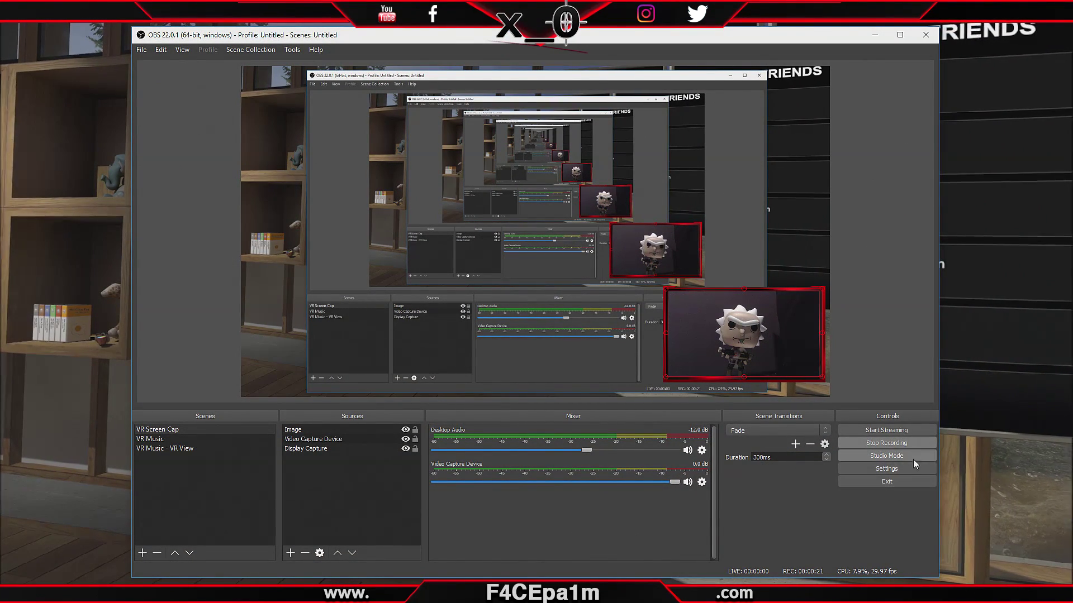
{"action": "left_click", "coordinate": [913, 444]}
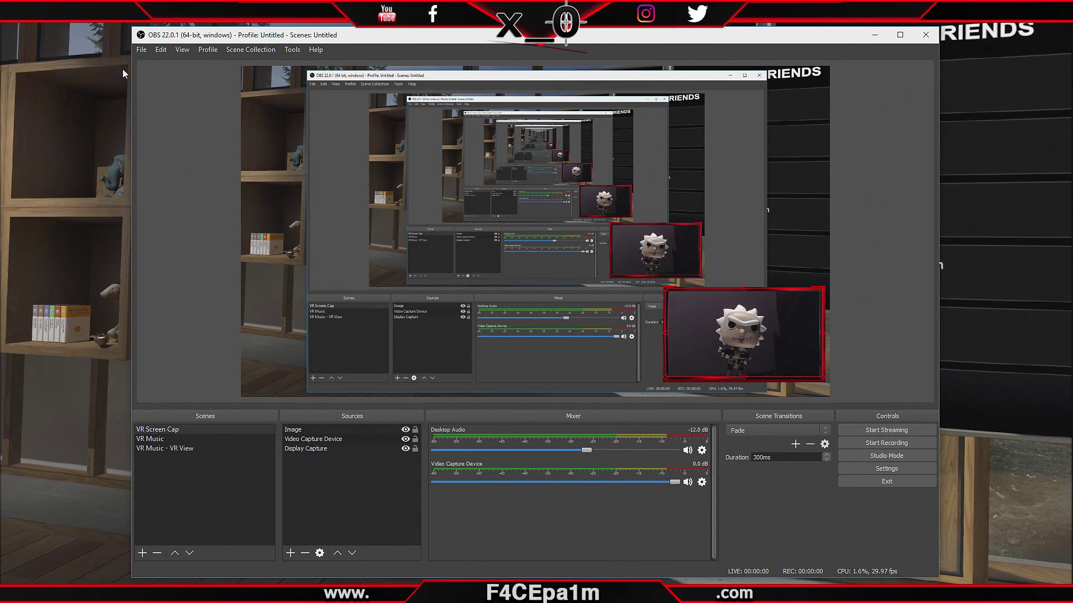
{"action": "left_click", "coordinate": [141, 49]}
{"action": "left_click", "coordinate": [183, 77]}
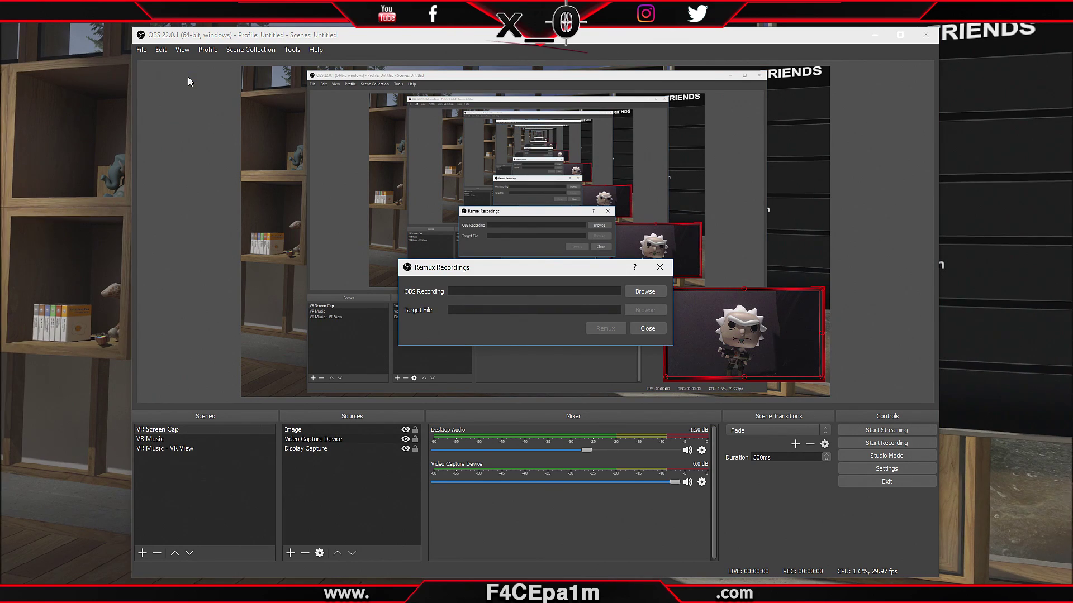
{"action": "left_click", "coordinate": [646, 292]}
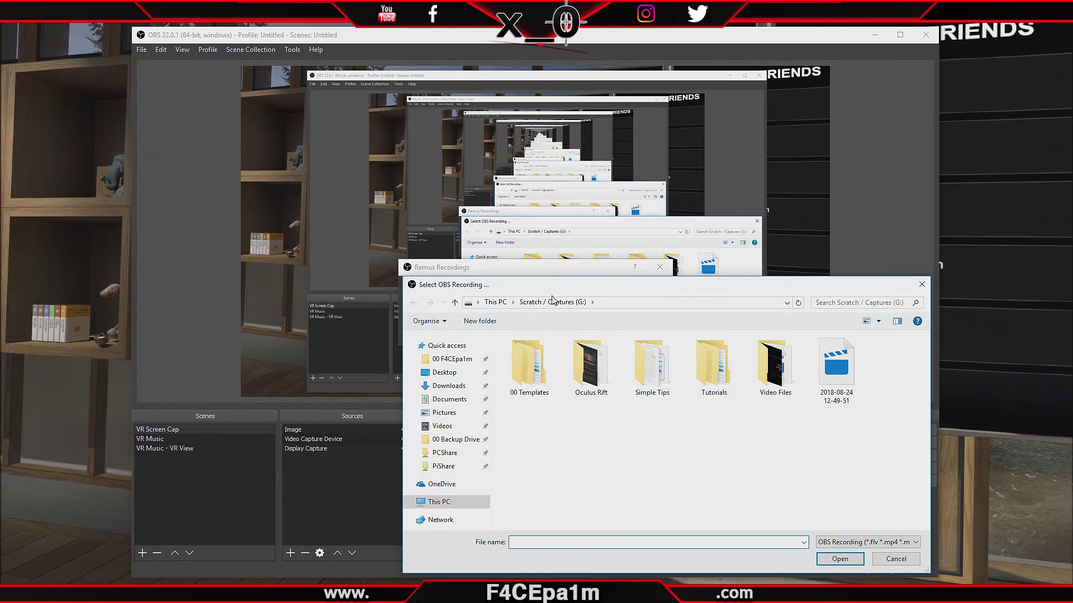
{"action": "left_click", "coordinate": [495, 302]}
{"action": "double_click", "coordinate": [584, 416]}
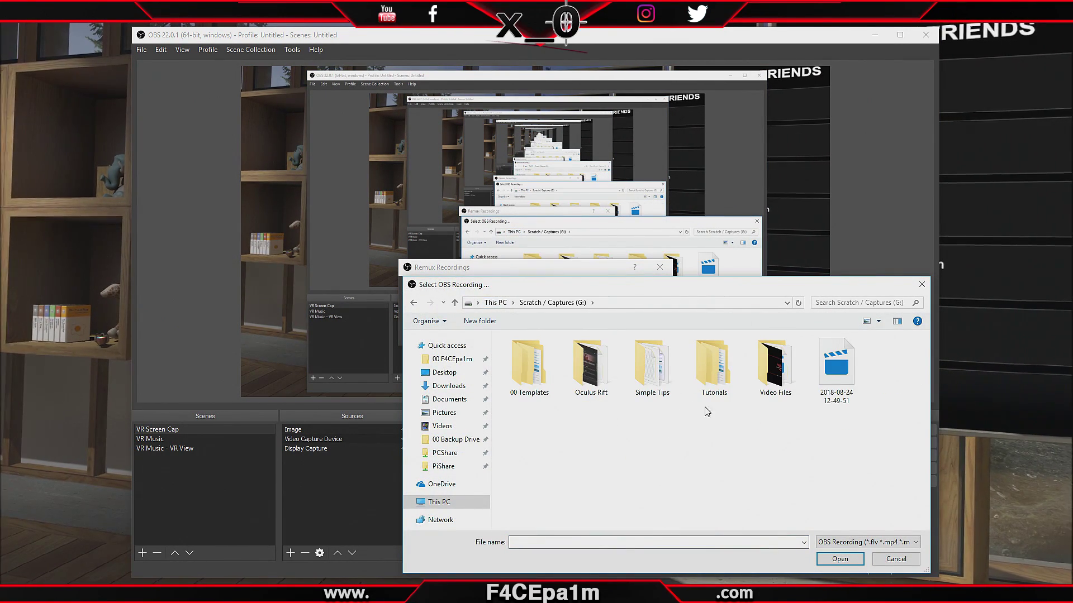
{"action": "left_click", "coordinate": [838, 372]}
{"action": "left_click", "coordinate": [853, 560]}
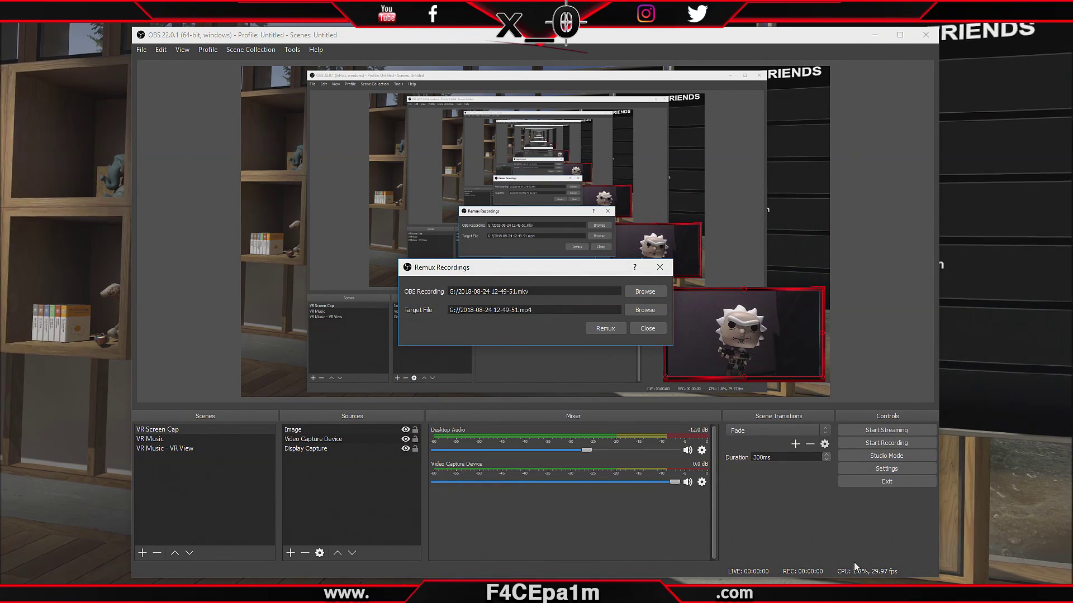
- Remux the recording to MP4 and open the recordings folder
{"action": "left_click", "coordinate": [615, 332]}
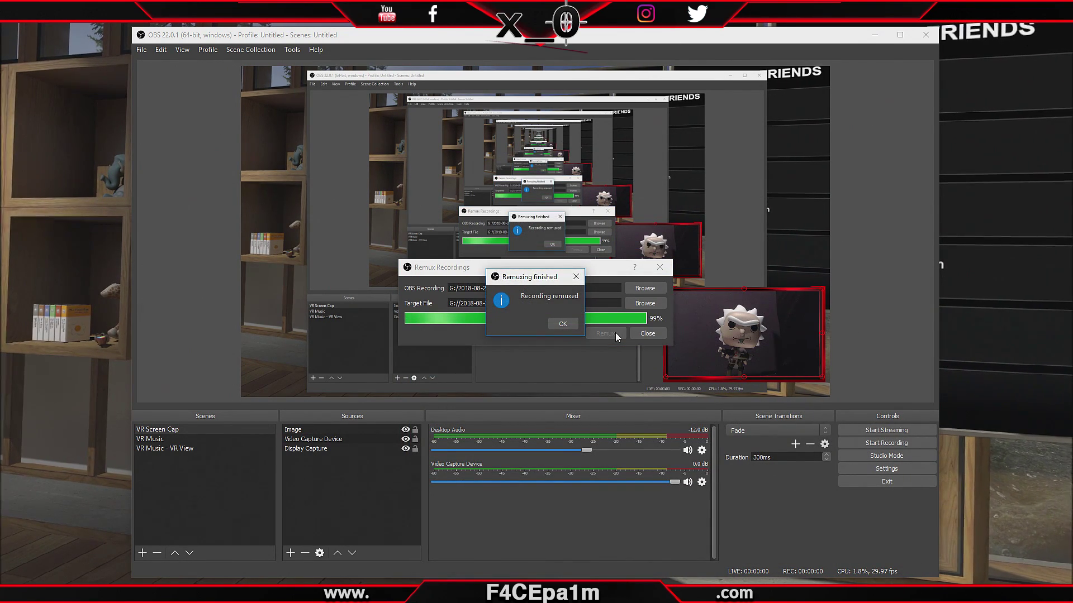
{"action": "left_click", "coordinate": [572, 324]}
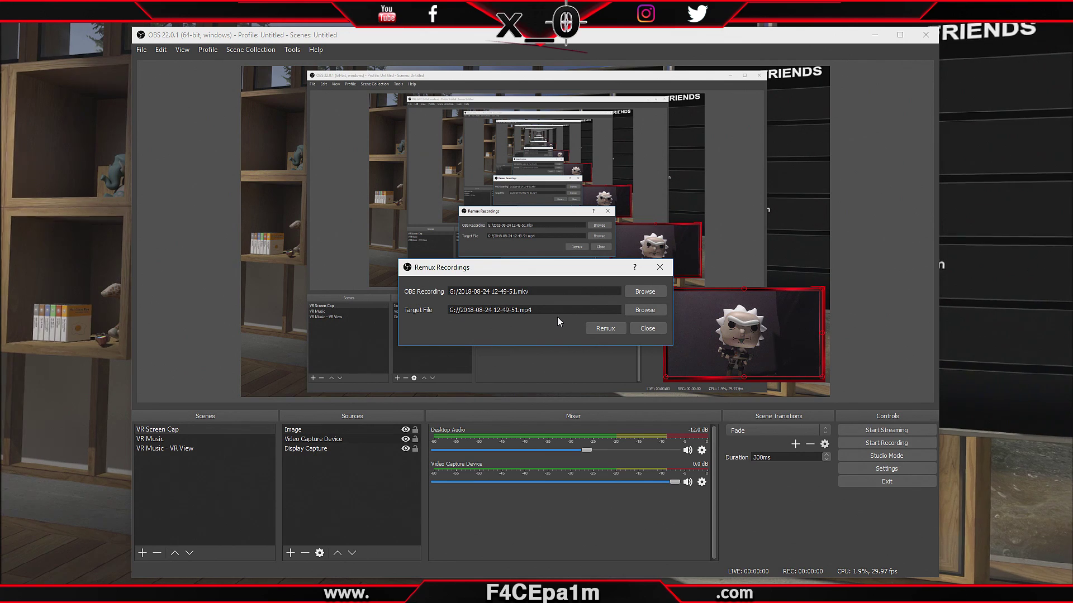
{"action": "left_click", "coordinate": [142, 49]}
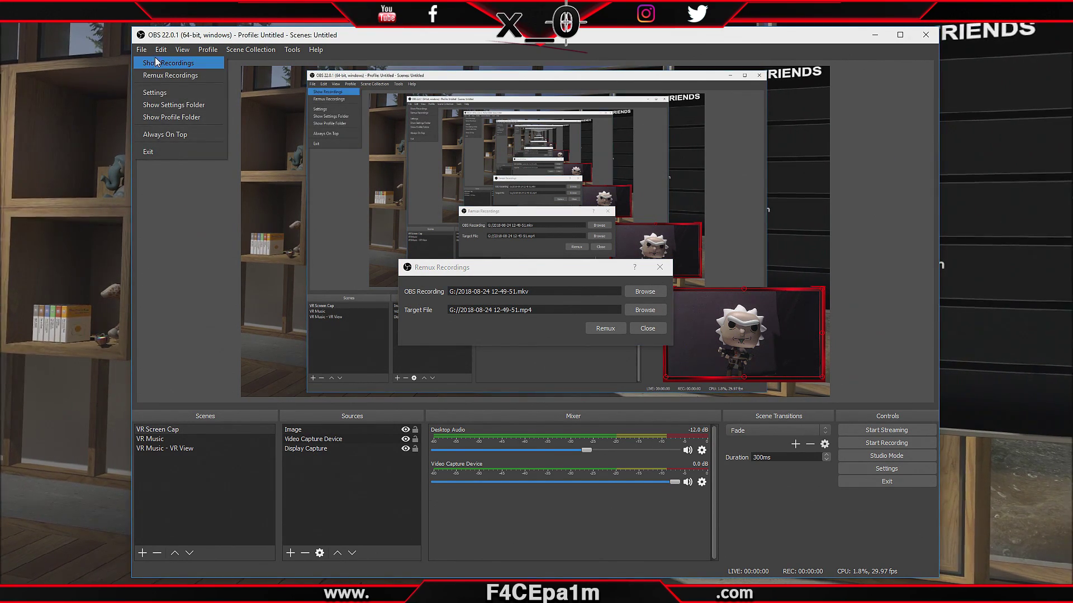
{"action": "left_click", "coordinate": [161, 63]}
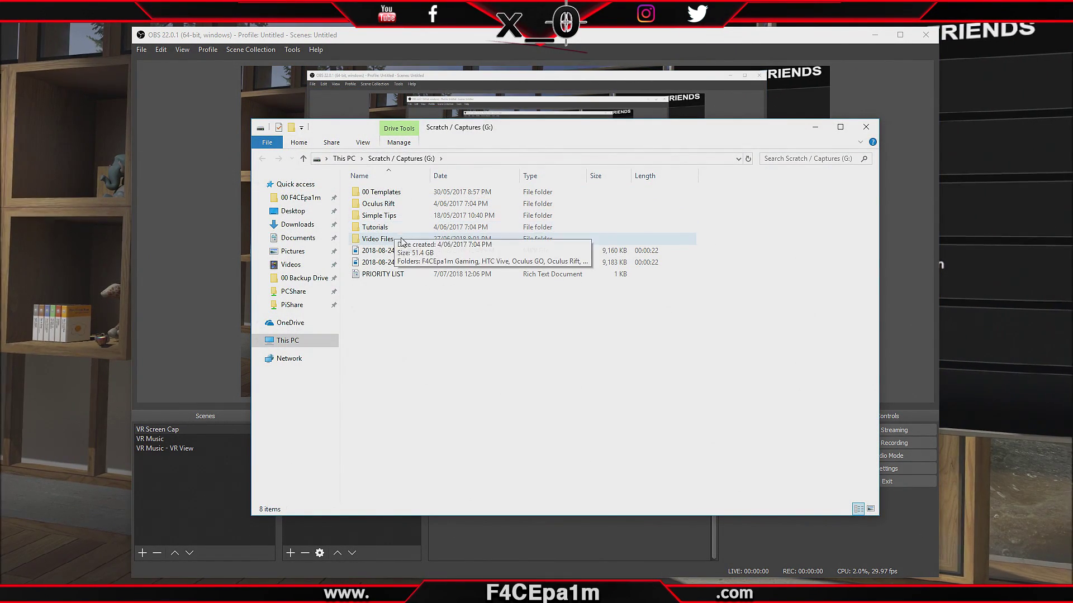
- Delete the MKV recording from the G: captures folder and play the MP4 copy
{"action": "left_click", "coordinate": [412, 254]}
{"action": "left_click", "coordinate": [413, 266]}
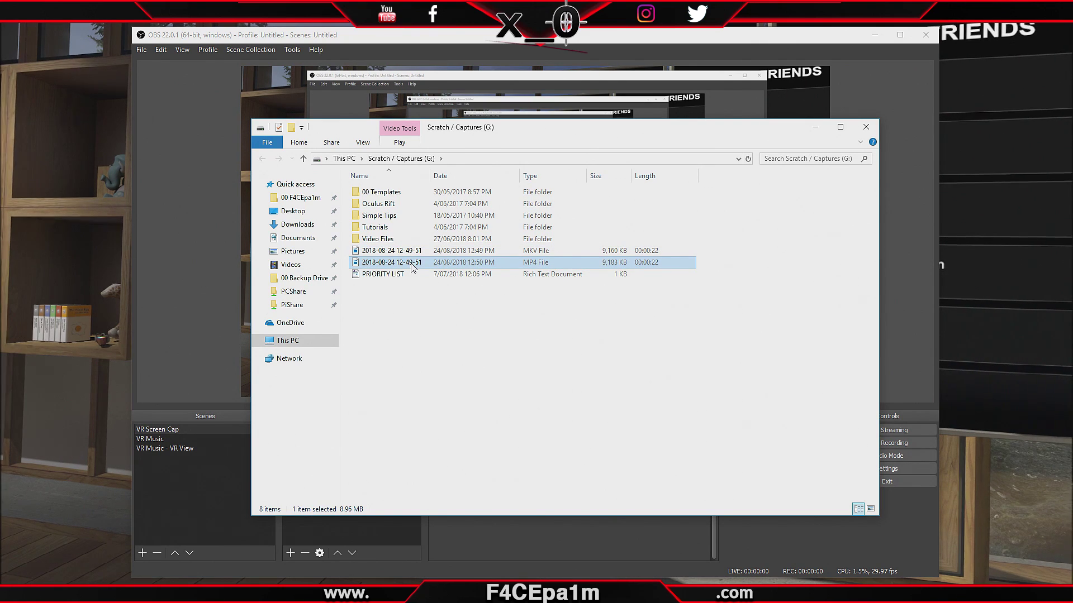
{"action": "right_click", "coordinate": [536, 253]}
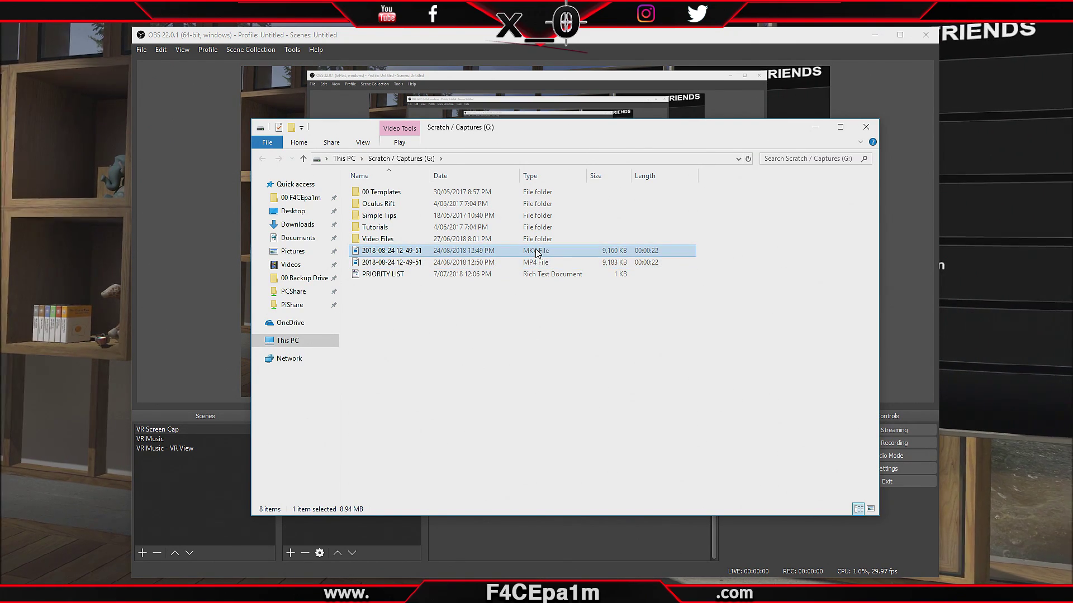
{"action": "left_click", "coordinate": [589, 429]}
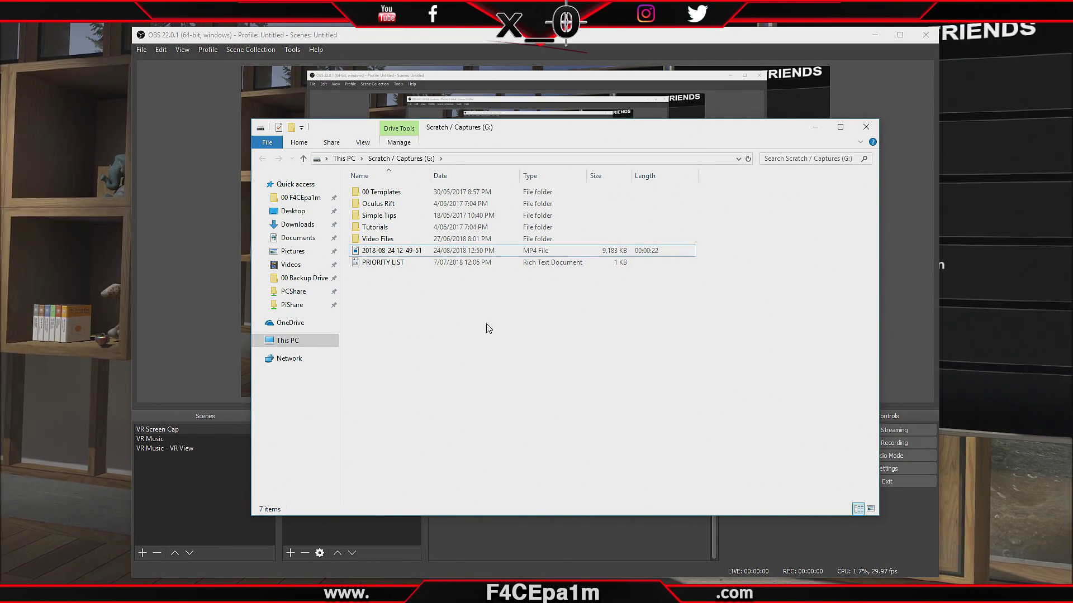
{"action": "double_click", "coordinate": [412, 251]}
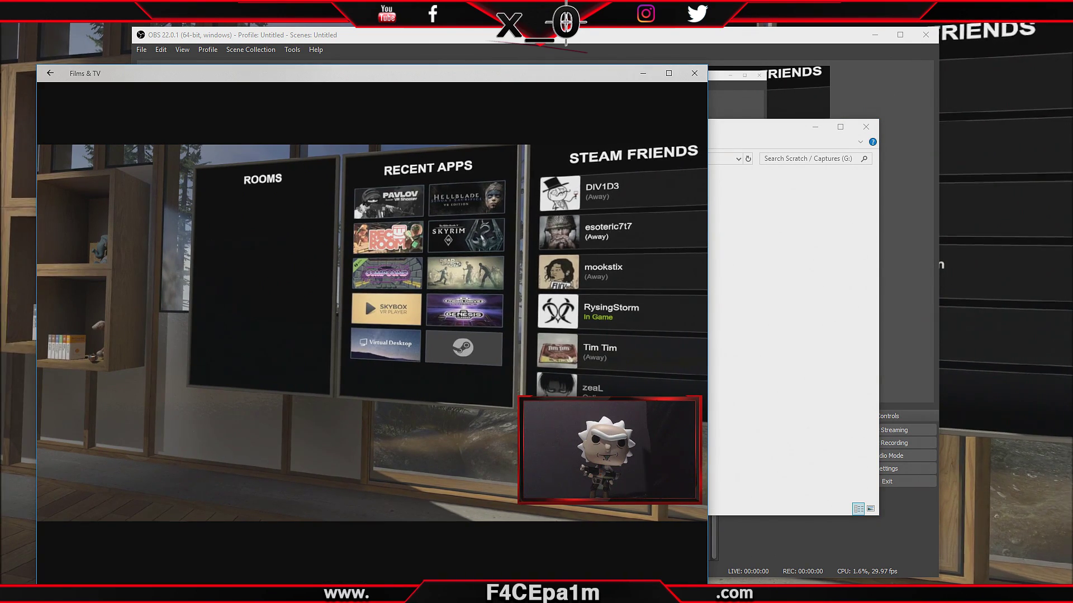